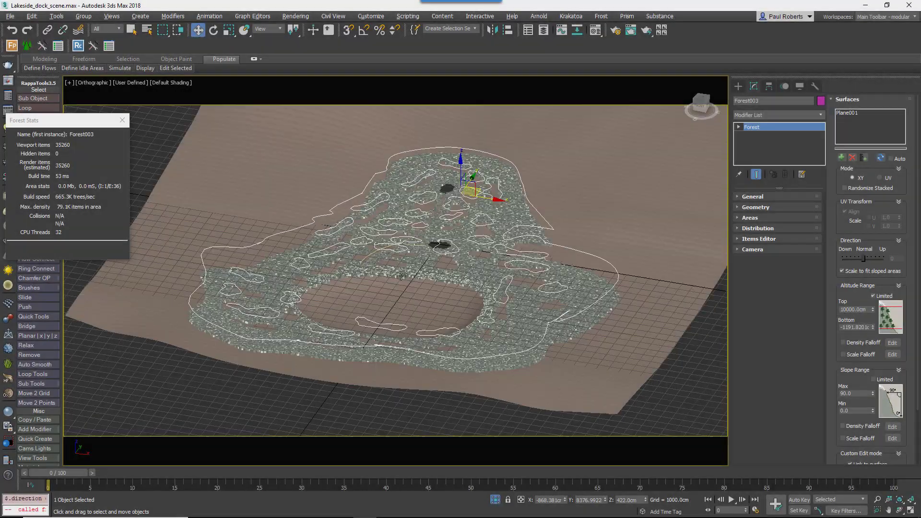
Orbit the viewport to frame the Forest003 scatter across the lakeside terrain
{"action": "middle_click_drag", "start_coordinate": [365, 278], "coordinate": [378, 281], "text": "alt"}
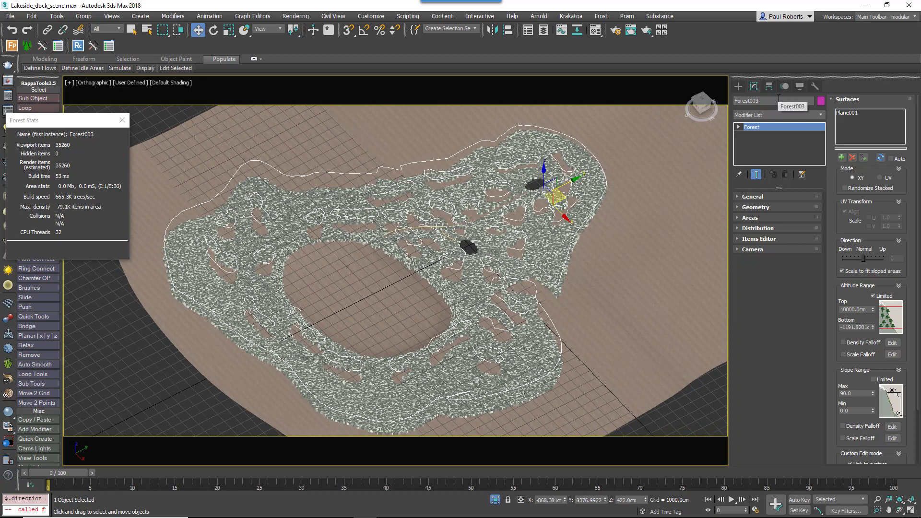
Filter the layer list by 'phy', unhide PhysCamera005 and hide PhysCamera004
{"action": "middle_click_drag", "start_coordinate": [533, 258], "coordinate": [542, 236]}
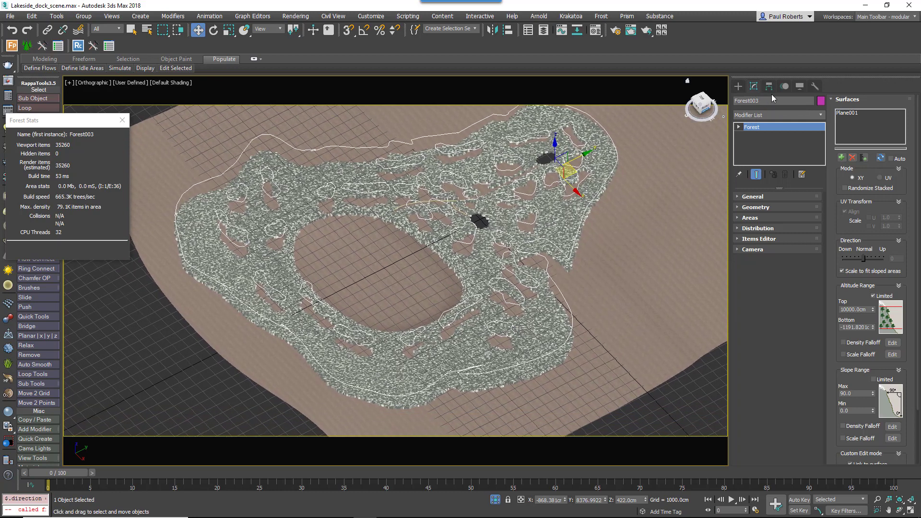
{"action": "left_click", "coordinate": [544, 30]}
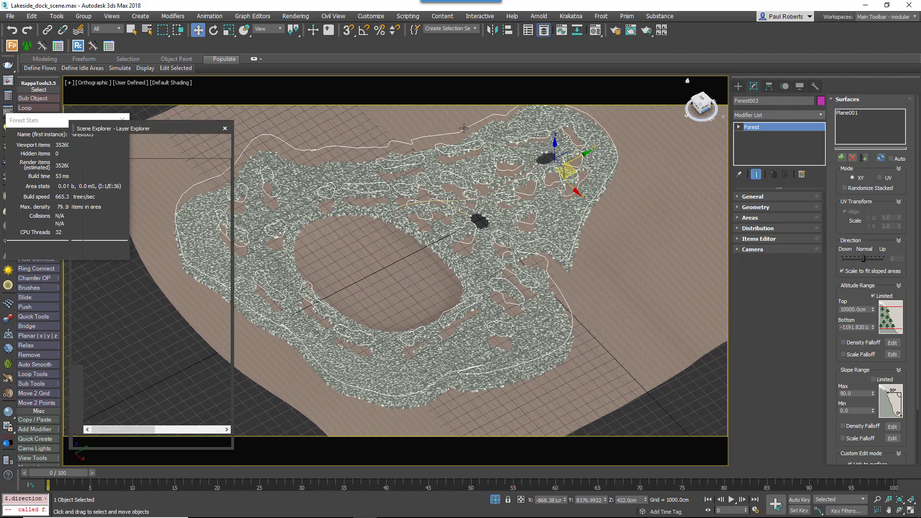
{"action": "type", "text": "phy"}
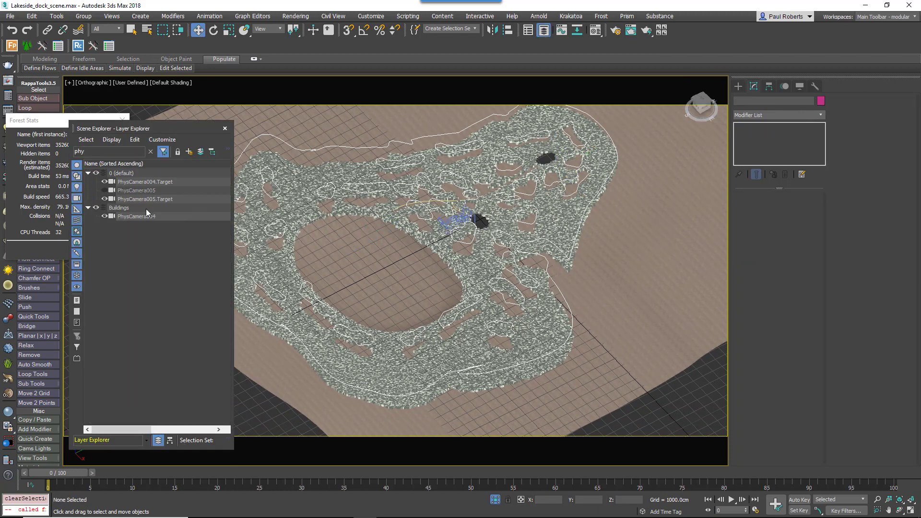
{"action": "left_click", "coordinate": [105, 190]}
{"action": "left_click", "coordinate": [105, 216]}
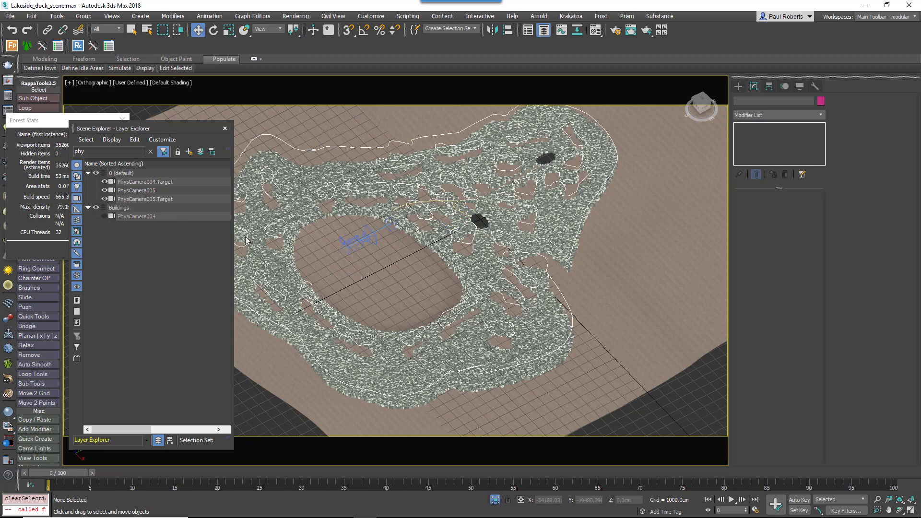
{"action": "left_click", "coordinate": [225, 129]}
Move the Forest Stats window aside, then select the ground plane and clear the selection
{"action": "left_click_drag", "start_coordinate": [56, 123], "coordinate": [122, 112]}
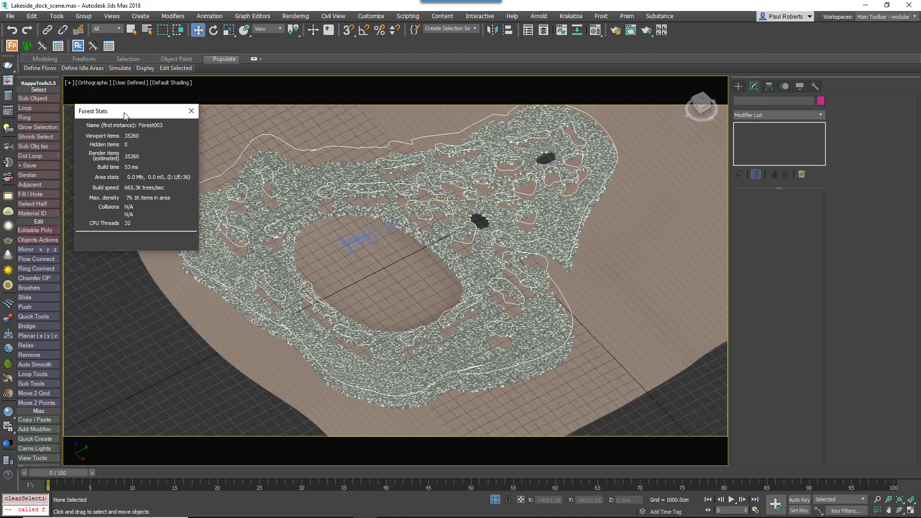
{"action": "left_click", "coordinate": [484, 320]}
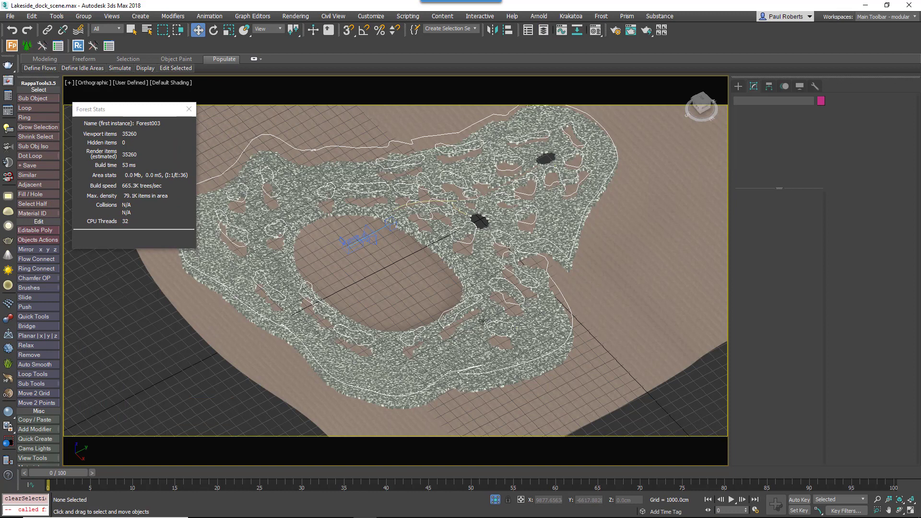
{"action": "key", "text": "ctrl+d"}
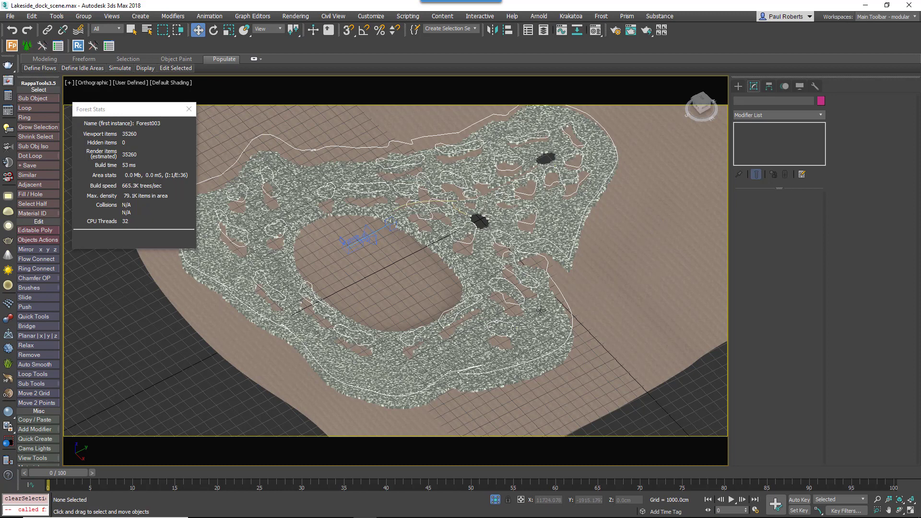
Assign PhysCamera005 as Forest003's camera and enable Limit to visibility
{"action": "left_click", "coordinate": [565, 231]}
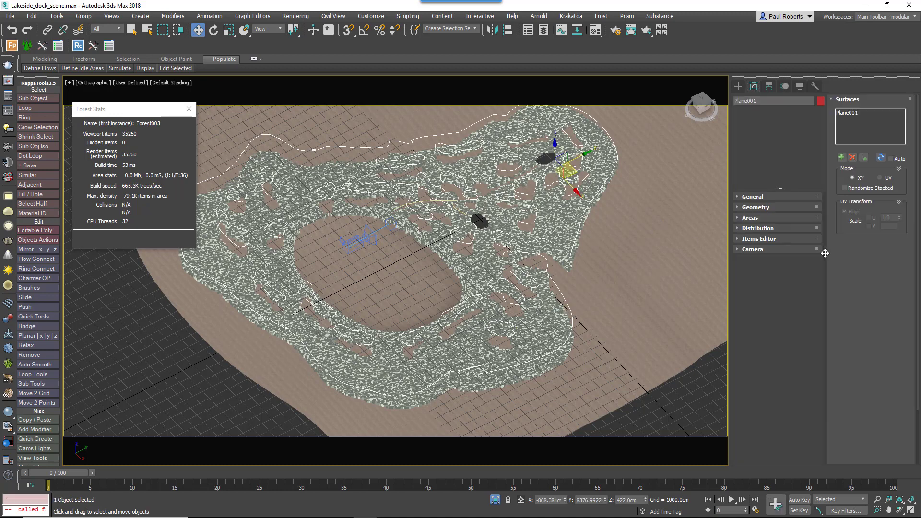
{"action": "left_click", "coordinate": [873, 140]}
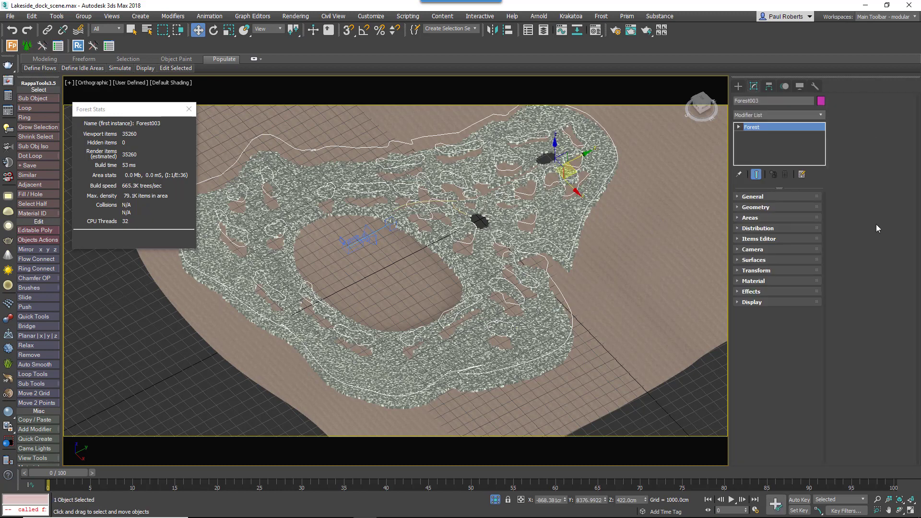
{"action": "left_click", "coordinate": [787, 250]}
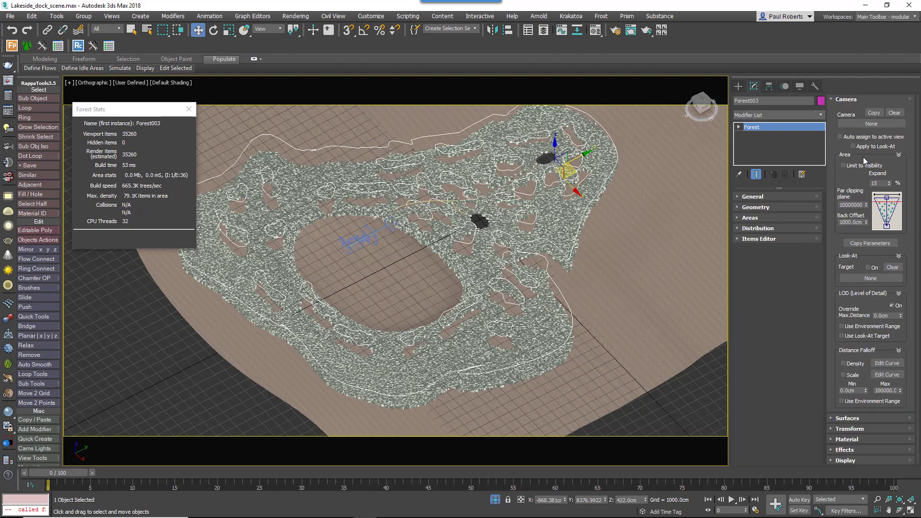
{"action": "left_click", "coordinate": [870, 124]}
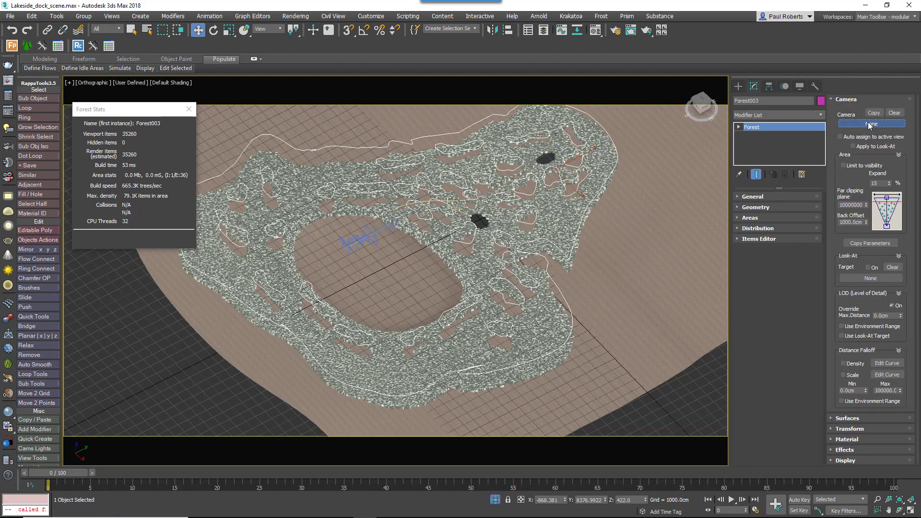
{"action": "left_click", "coordinate": [360, 243]}
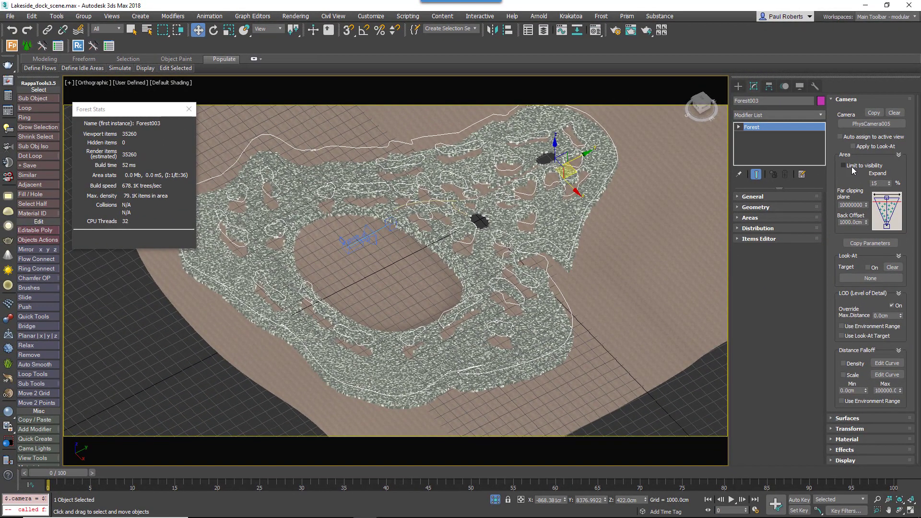
{"action": "left_click", "coordinate": [852, 166]}
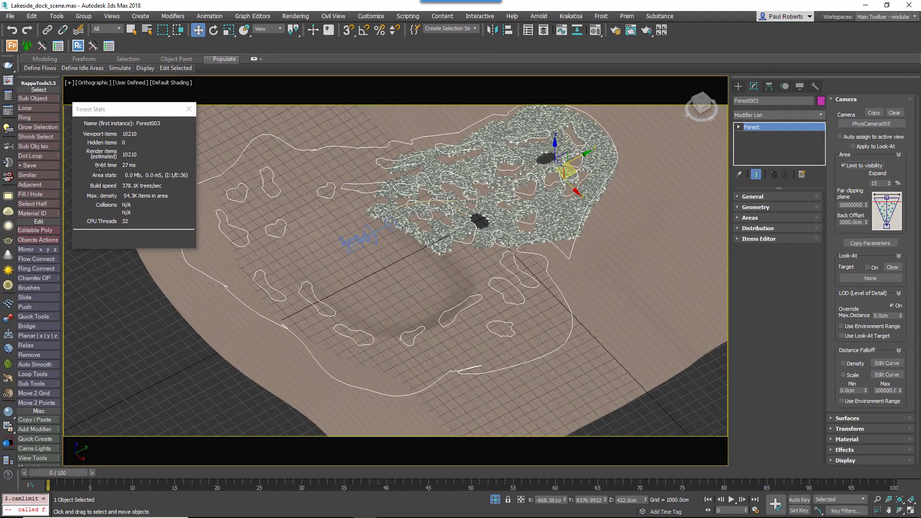
Enable Density distance falloff and open its Camera Density Falloff curve
{"action": "middle_click_drag", "start_coordinate": [545, 264], "coordinate": [341, 326], "text": "alt"}
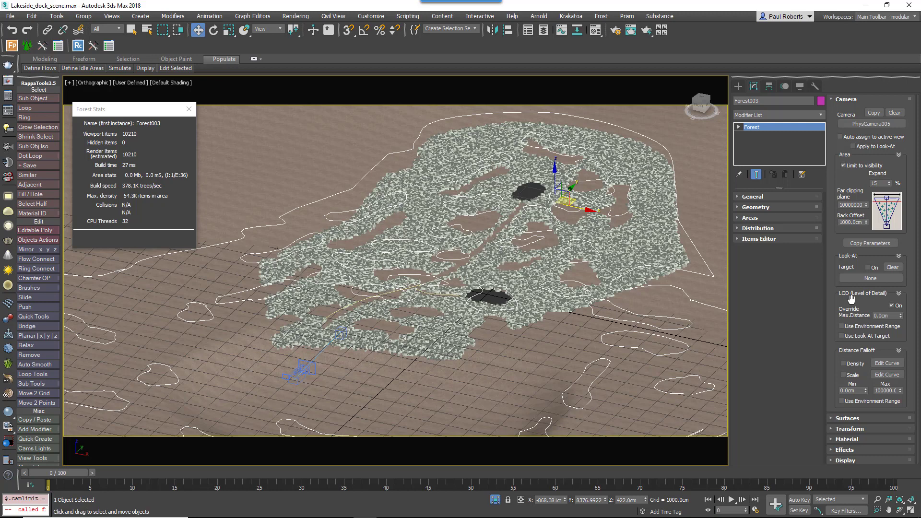
{"action": "left_click", "coordinate": [844, 363]}
{"action": "left_click", "coordinate": [888, 363]}
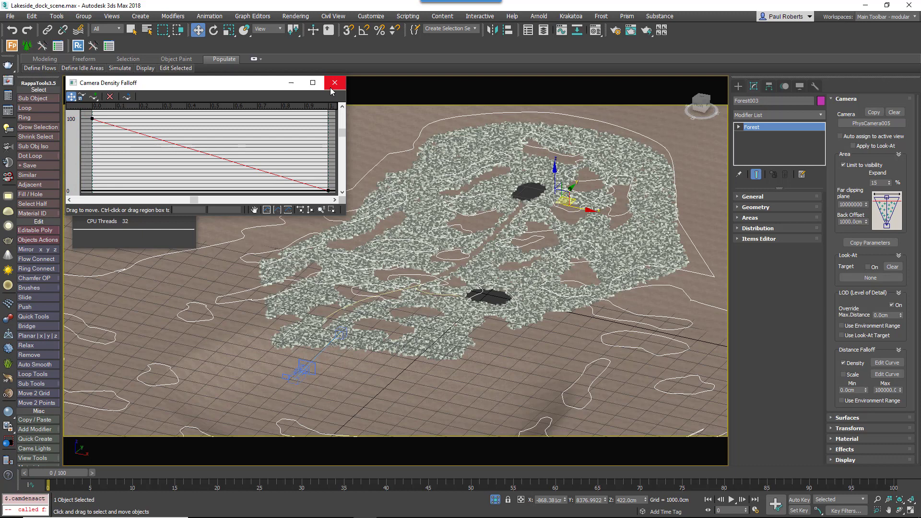
Set density falloff Max to 27912.5 cm and drag Min down to about 16747.5 cm
{"action": "left_click", "coordinate": [335, 83]}
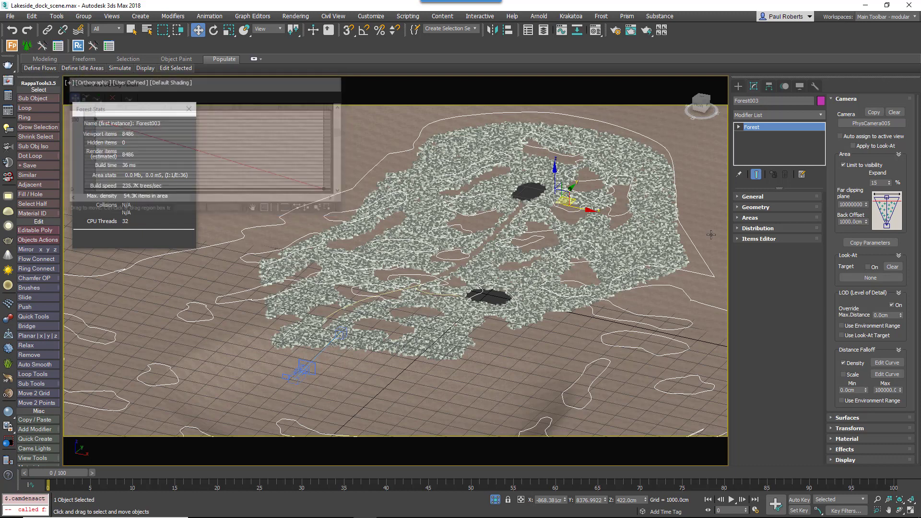
{"action": "mouse_move", "coordinate": [901, 389]}
{"action": "left_mouse_down"}
{"action": "mouse_move", "coordinate": [905, 420]}
{"action": "mouse_move", "coordinate": [897, 368]}
{"action": "mouse_move", "coordinate": [895, 379]}
{"action": "left_mouse_up"}
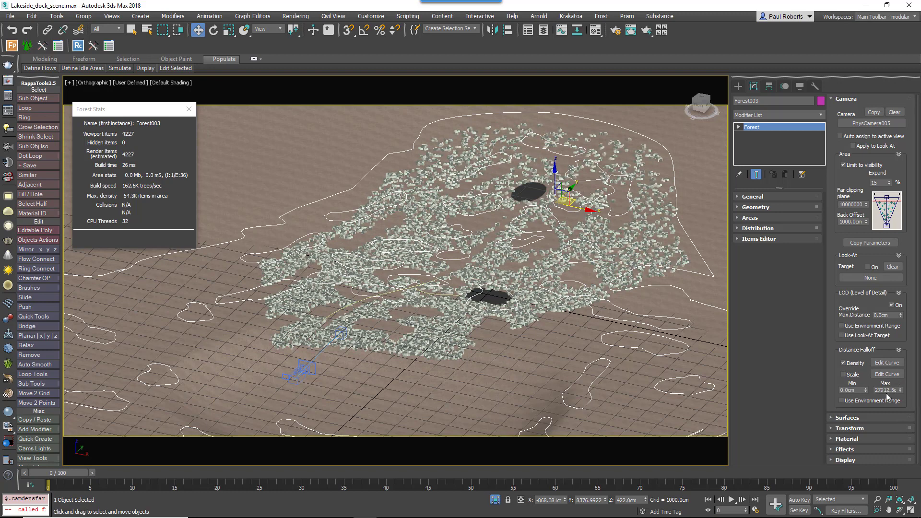
{"action": "double_click", "coordinate": [887, 390]}
{"action": "left_click", "coordinate": [862, 392]}
{"action": "key", "text": "ctrl+v"}
{"action": "key", "text": "Return"}
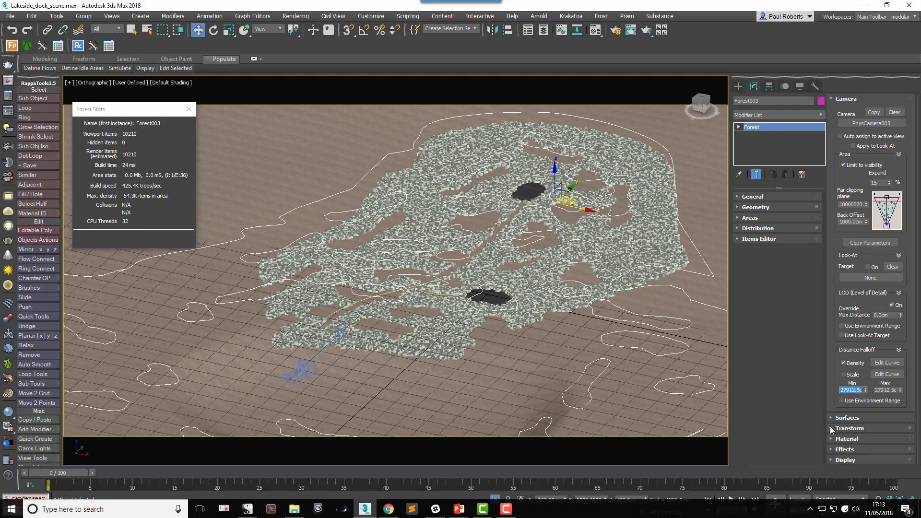
{"action": "left_click_drag", "start_coordinate": [867, 393], "coordinate": [865, 410]}
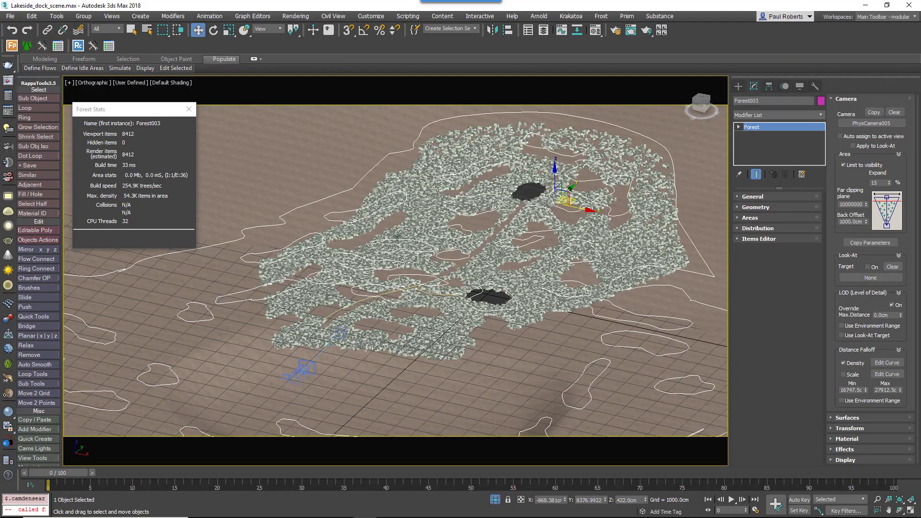
{"action": "middle_click_drag", "start_coordinate": [399, 237], "coordinate": [499, 284], "text": "alt"}
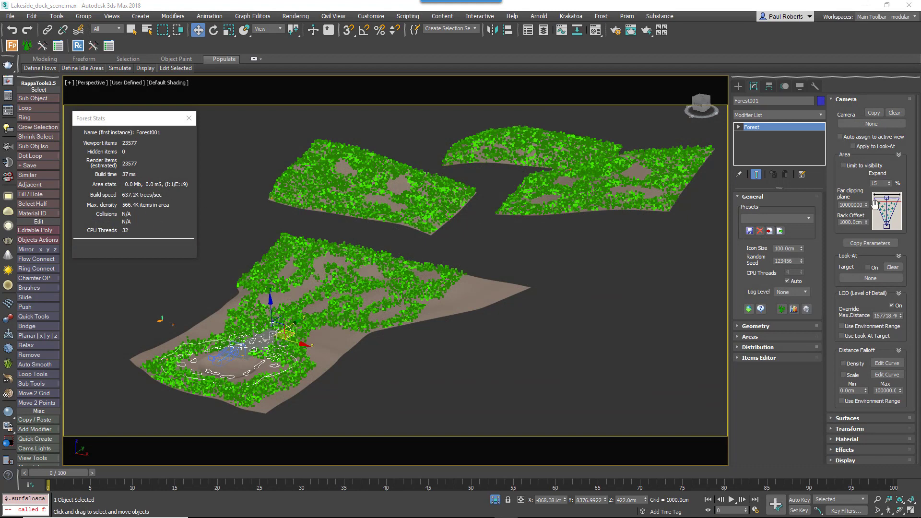
Assign PhysCamera005 to this forest and limit it to the camera's visibility
{"action": "left_click", "coordinate": [853, 122]}
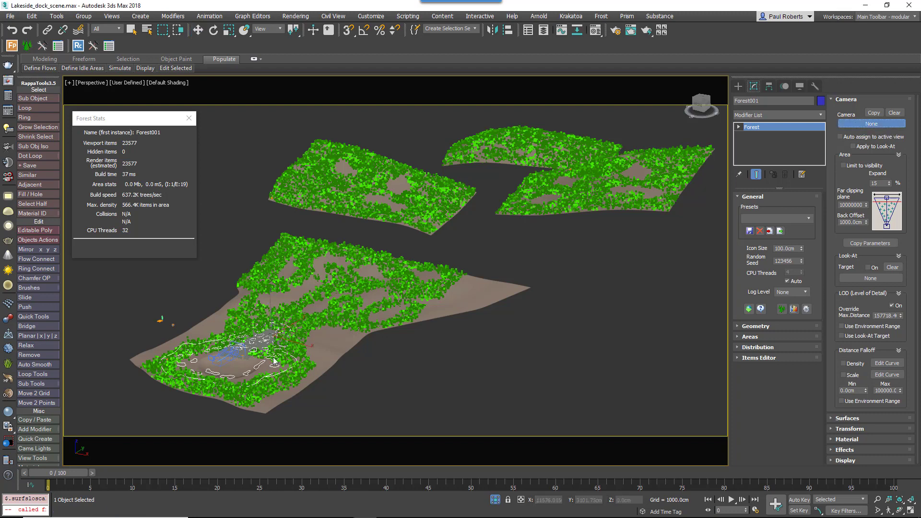
{"action": "left_click", "coordinate": [225, 355]}
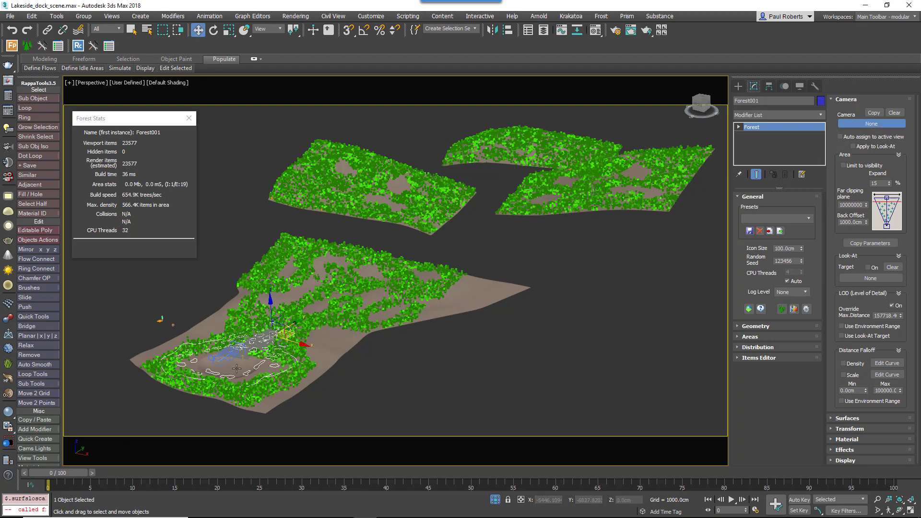
{"action": "left_click", "coordinate": [870, 167]}
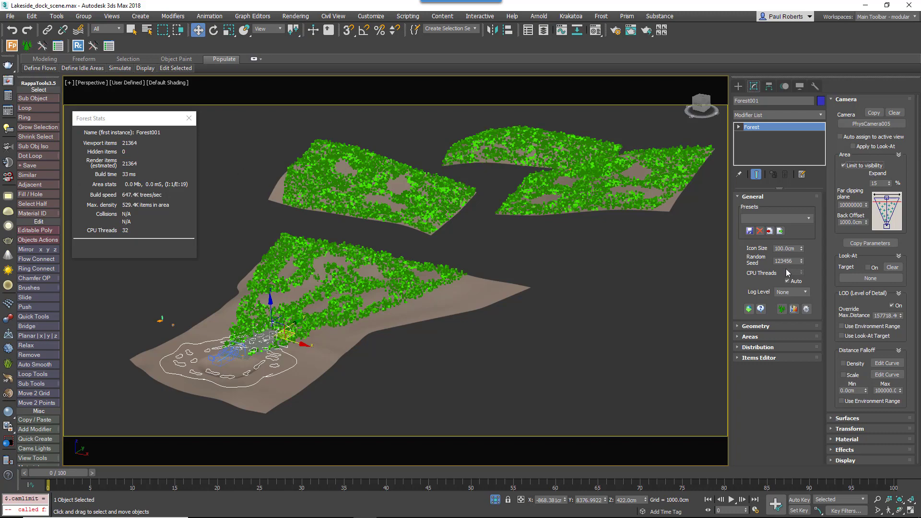
{"action": "middle_click_drag", "start_coordinate": [623, 267], "coordinate": [603, 297], "text": "alt"}
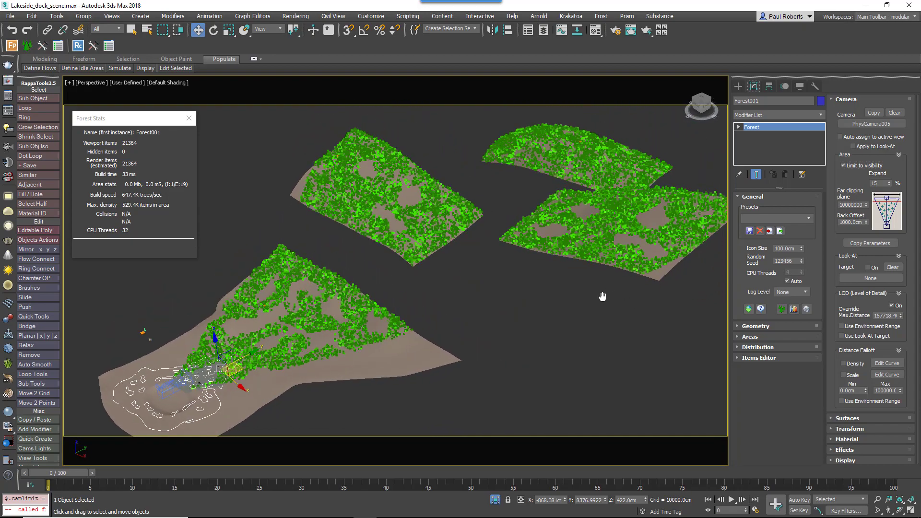
Enable Density distance falloff with Min 58800 cm and Max 245000 cm
{"action": "left_click", "coordinate": [858, 365]}
{"action": "left_click_drag", "start_coordinate": [901, 391], "coordinate": [898, 348]}
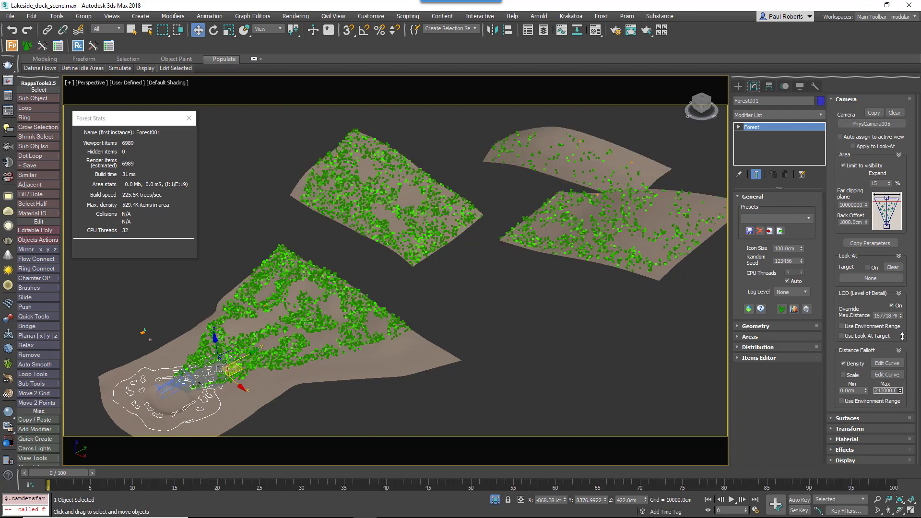
{"action": "key", "text": "Return"}
{"action": "double_click", "coordinate": [892, 391]}
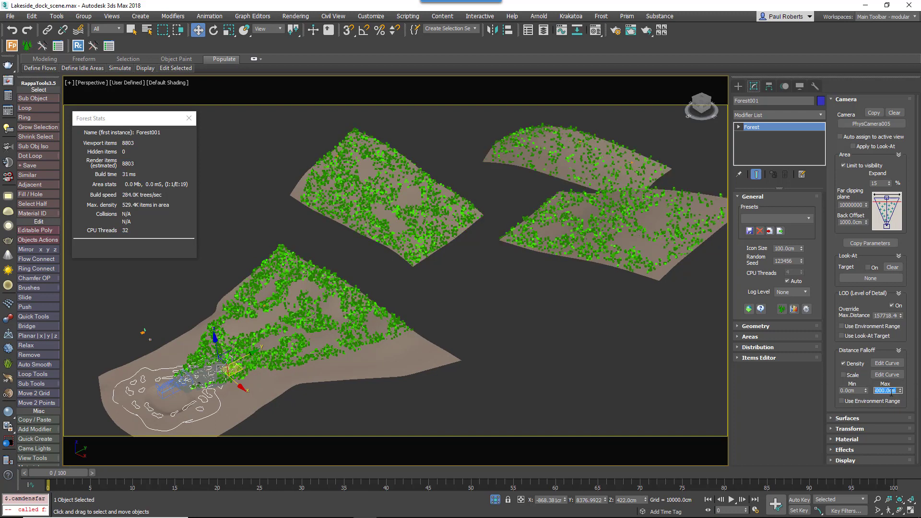
{"action": "double_click", "coordinate": [851, 391]}
{"action": "left_click_drag", "start_coordinate": [868, 393], "coordinate": [874, 420]}
{"action": "scroll", "coordinate": [512, 342], "scroll_direction": "down", "scroll_amount": 5}
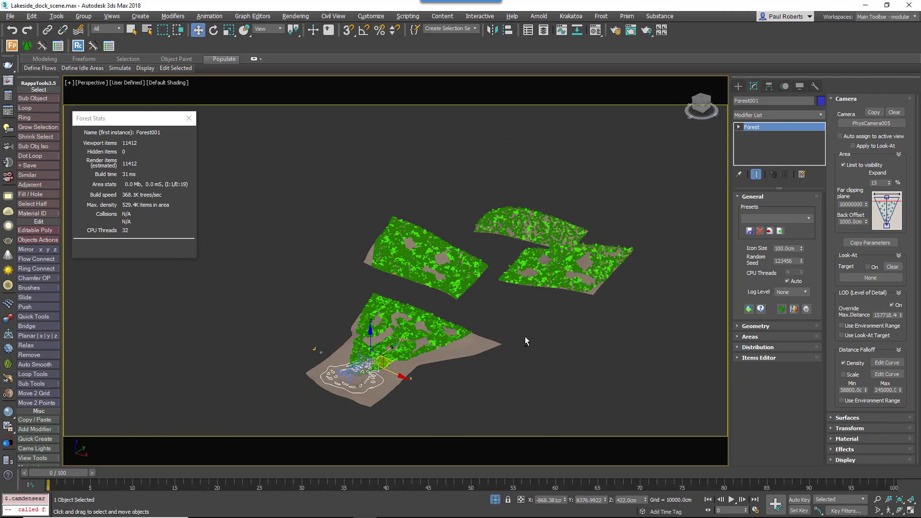
View through PhysCamera004 and toggle density falloff off and on to compare
{"action": "key", "text": "c"}
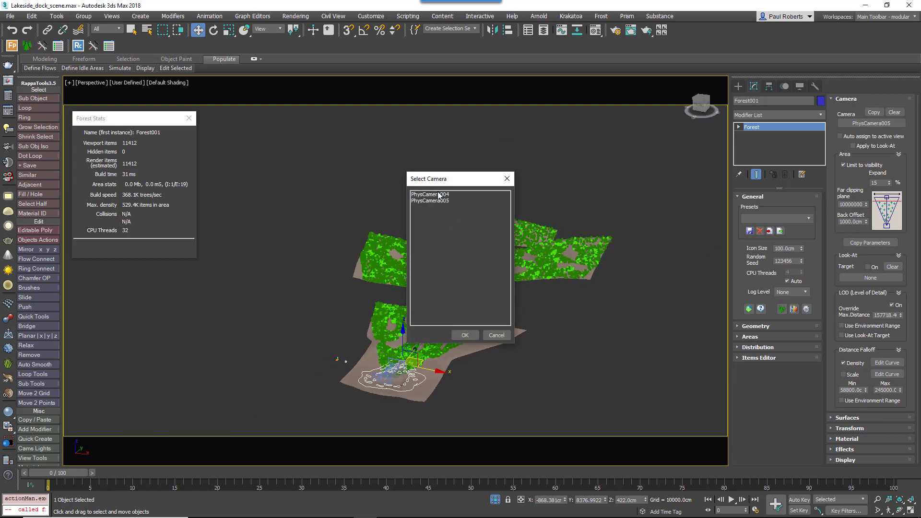
{"action": "double_click", "coordinate": [444, 196]}
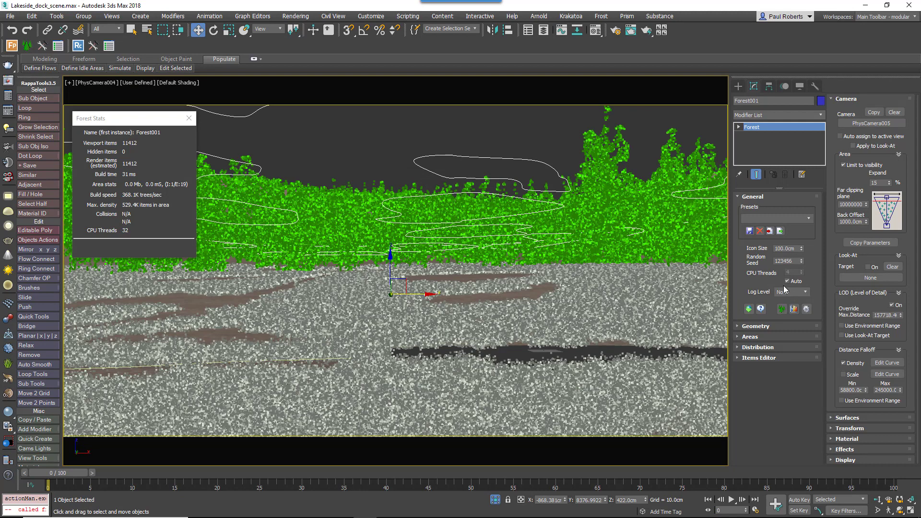
{"action": "left_click", "coordinate": [863, 363]}
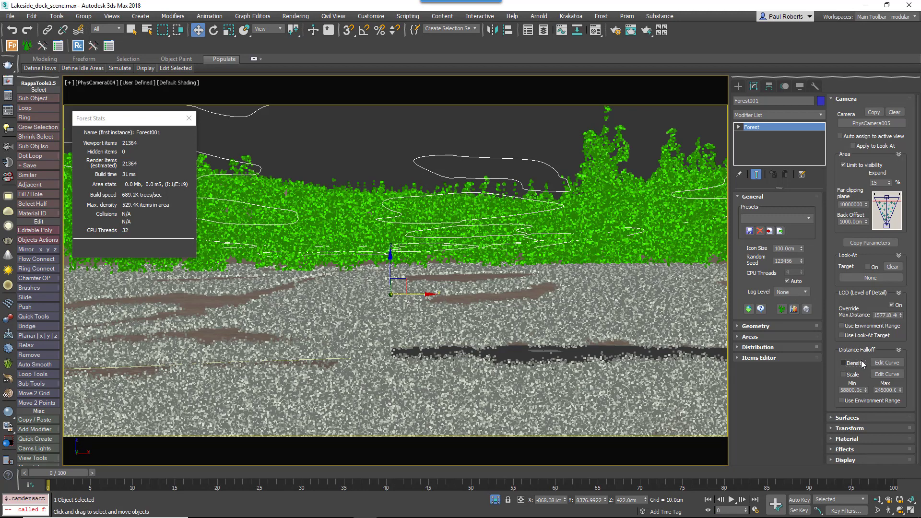
{"action": "left_click", "coordinate": [860, 364]}
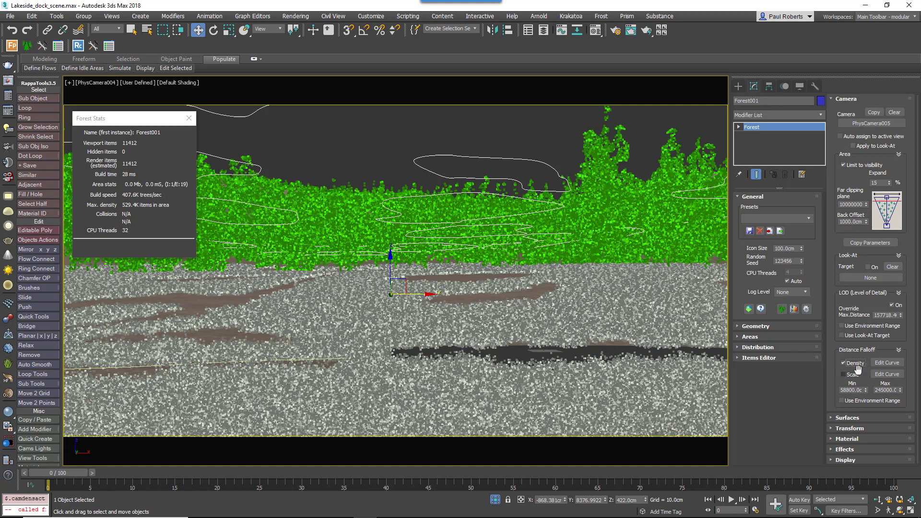
Enable Scale distance falloff with its curve's far end raised to about 117
{"action": "left_click", "coordinate": [858, 375]}
{"action": "left_click", "coordinate": [889, 376]}
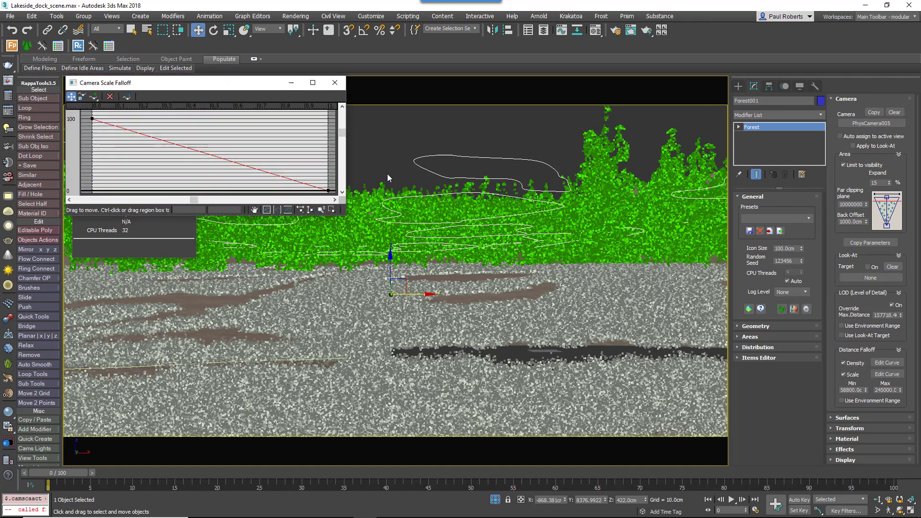
{"action": "left_click_drag", "start_coordinate": [328, 190], "coordinate": [331, 107]}
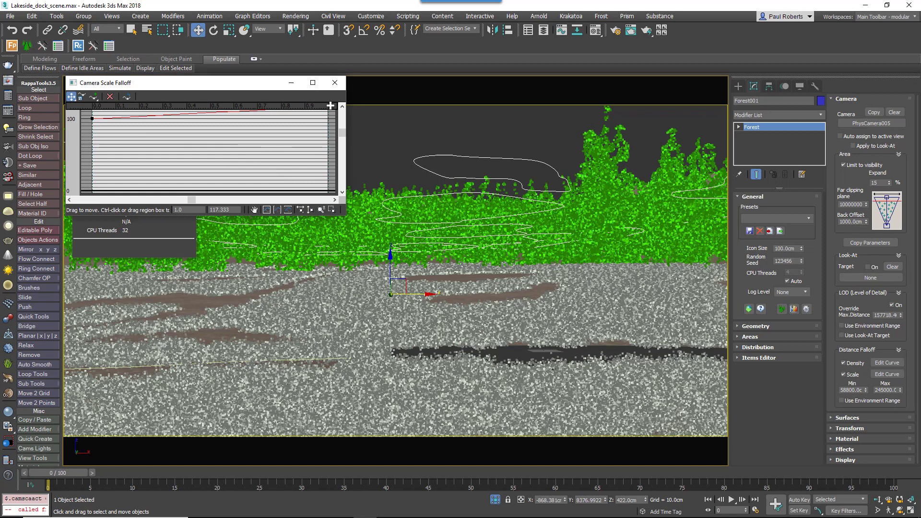
{"action": "left_click", "coordinate": [335, 83]}
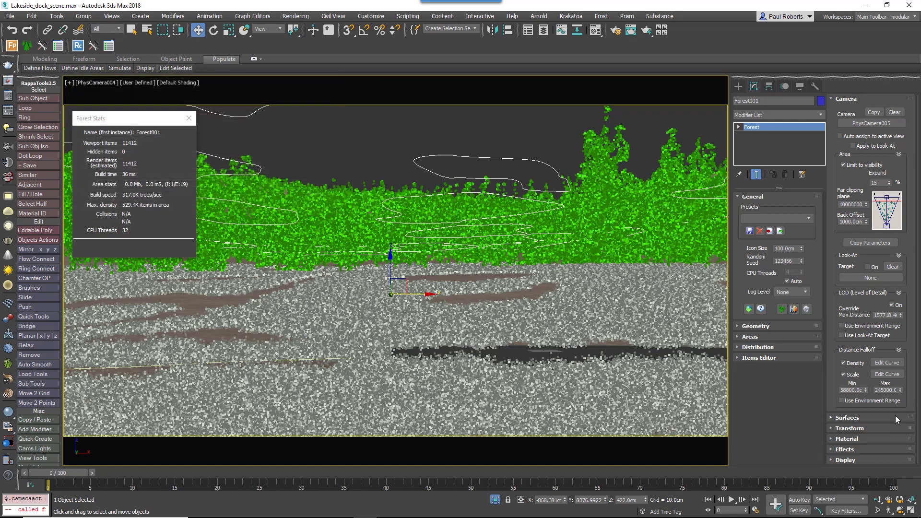
Switch density and scale falloff off, then back on, to compare their effect
{"action": "left_click", "coordinate": [843, 364]}
{"action": "left_click", "coordinate": [843, 374]}
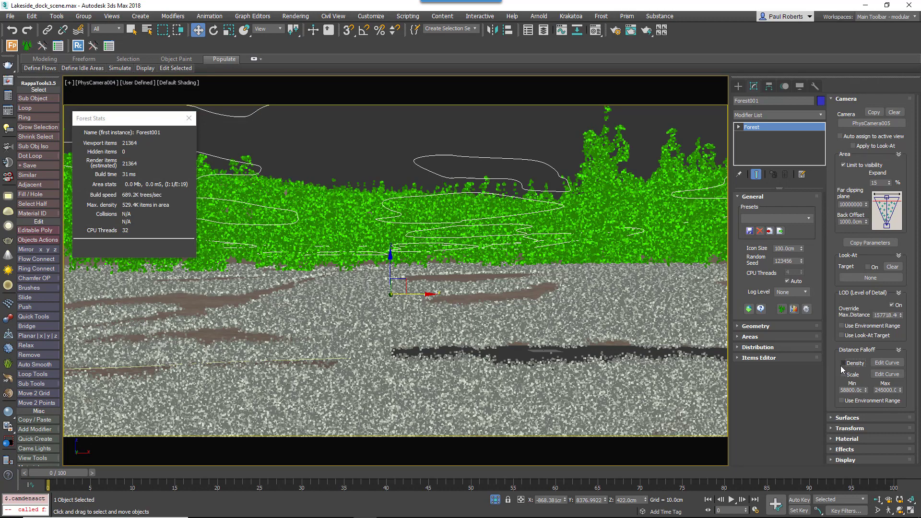
{"action": "left_click", "coordinate": [842, 364]}
{"action": "left_click", "coordinate": [841, 375]}
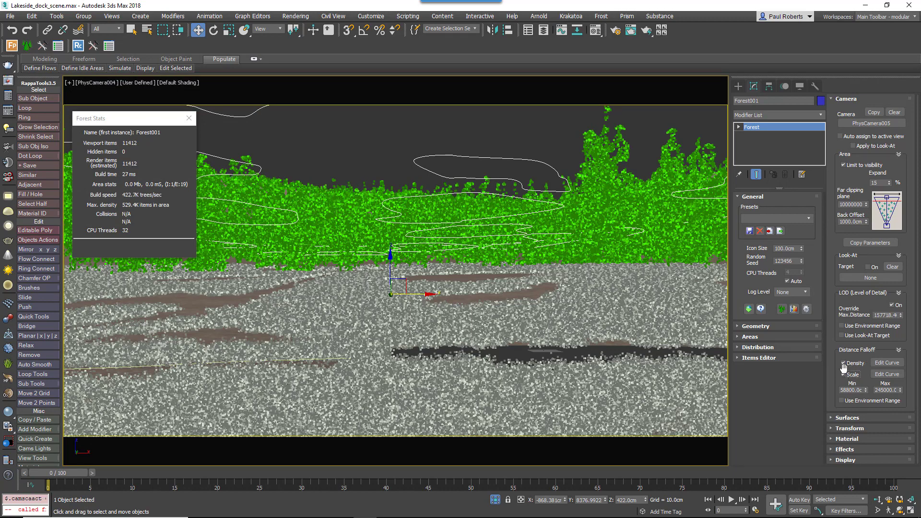
Return to the perspective view and expand the forest's geometry settings
{"action": "key", "text": "p"}
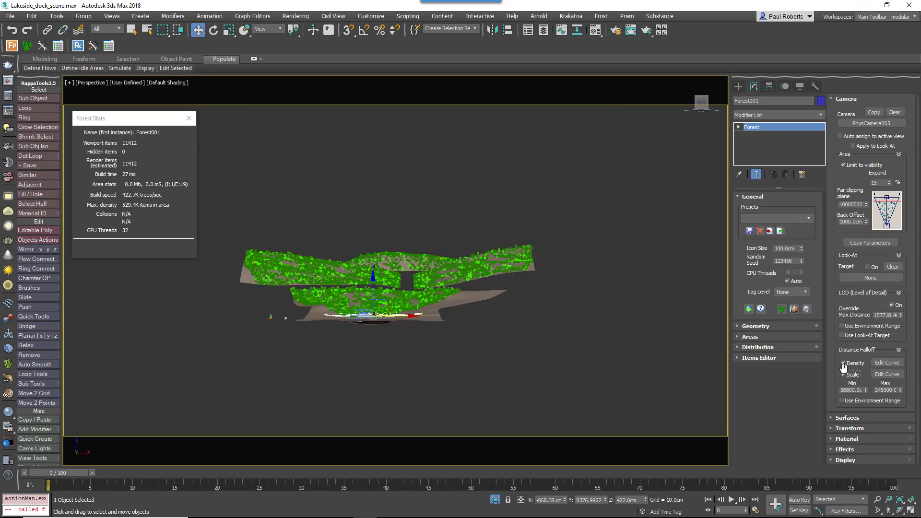
{"action": "middle_click_drag", "start_coordinate": [531, 265], "coordinate": [800, 304], "text": "alt"}
{"action": "left_click", "coordinate": [740, 197]}
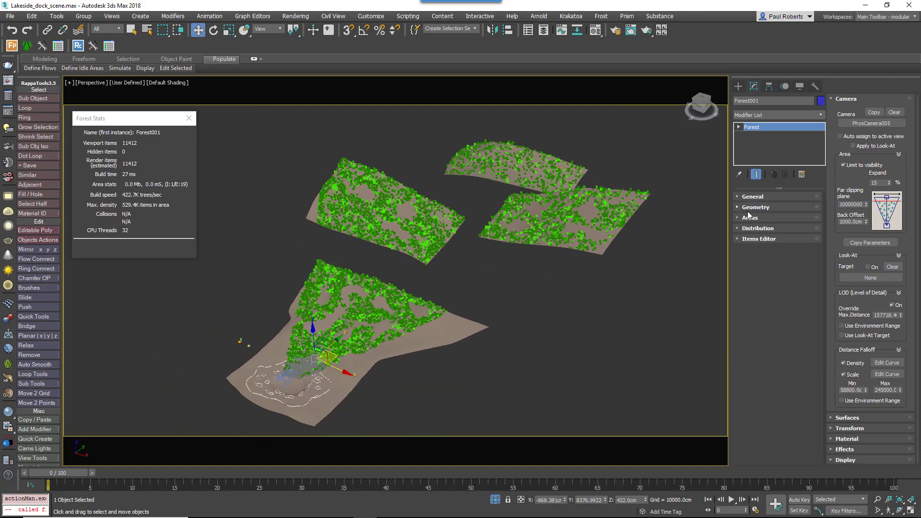
{"action": "left_click", "coordinate": [755, 208]}
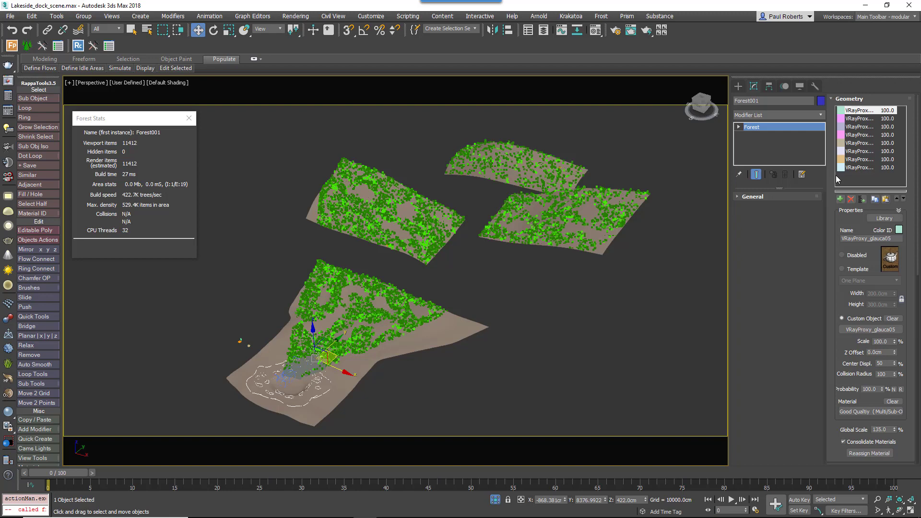
Create a ForestLOD object and add a first LOD level using the VRayProxy_glauca10 tree
{"action": "left_click_drag", "start_coordinate": [390, 326], "coordinate": [463, 371]}
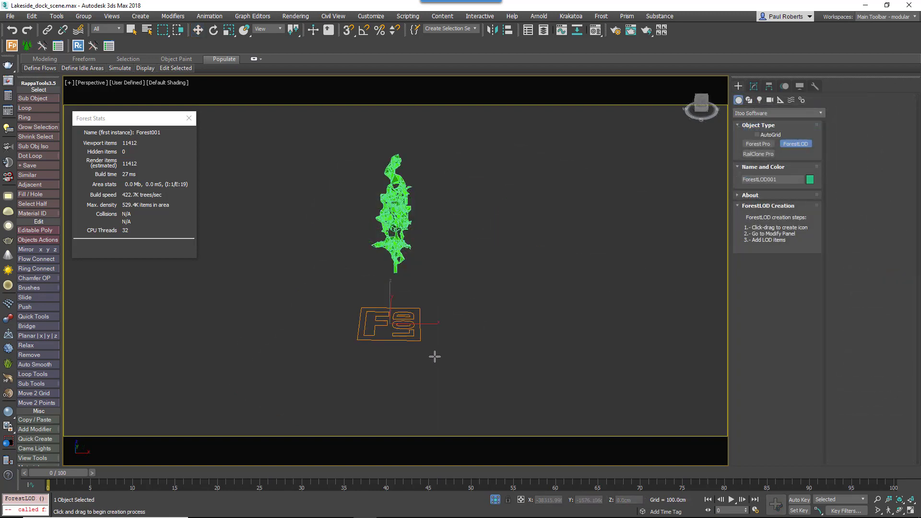
{"action": "left_click", "coordinate": [754, 86]}
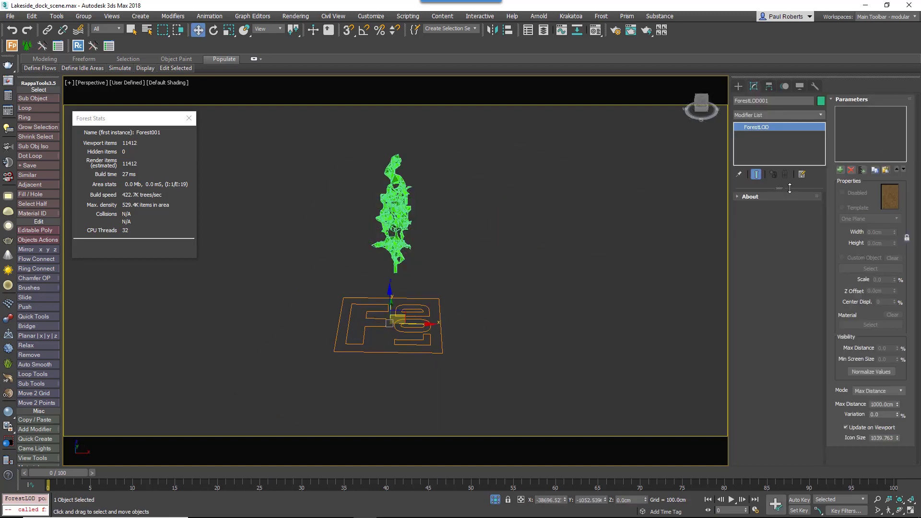
{"action": "left_click", "coordinate": [840, 170]}
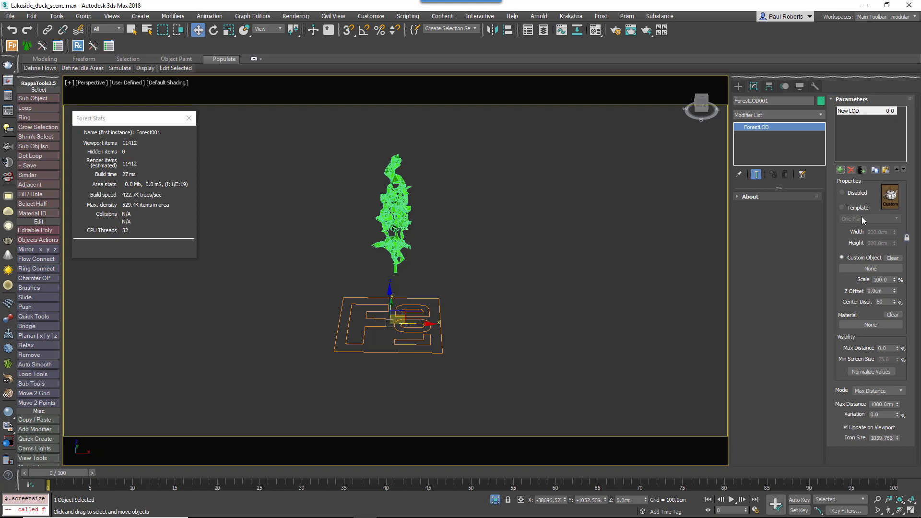
{"action": "left_click", "coordinate": [864, 268]}
{"action": "left_click", "coordinate": [398, 239]}
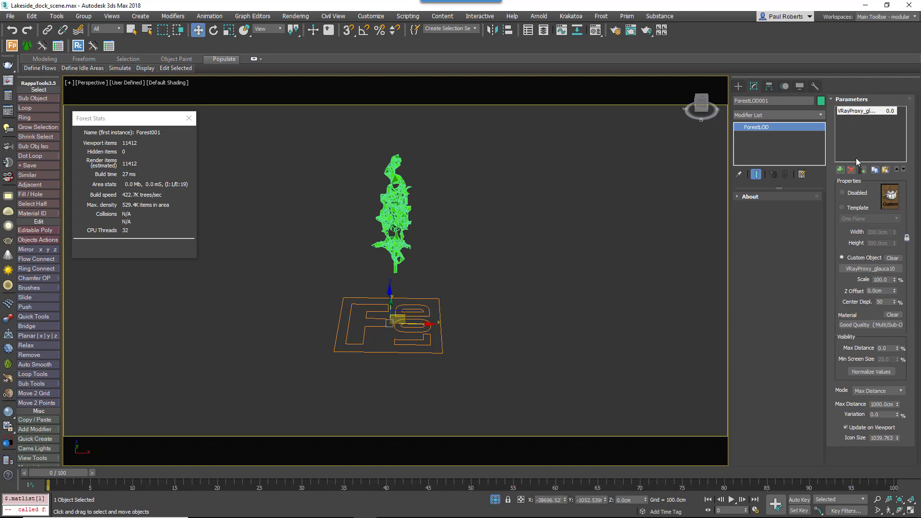
Add second and third LOD levels with the same glauca tree proxy, then open the Material Editor
{"action": "left_click", "coordinate": [840, 170]}
{"action": "left_click", "coordinate": [869, 267]}
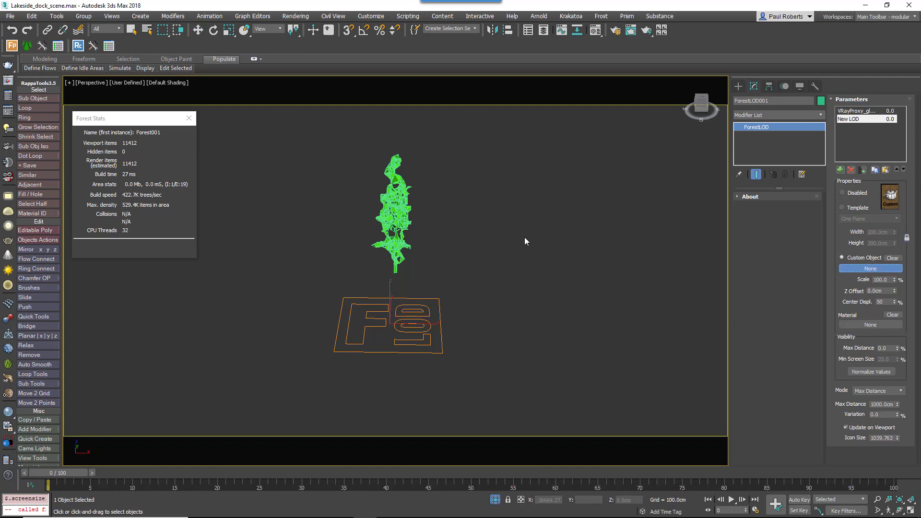
{"action": "left_click", "coordinate": [402, 220]}
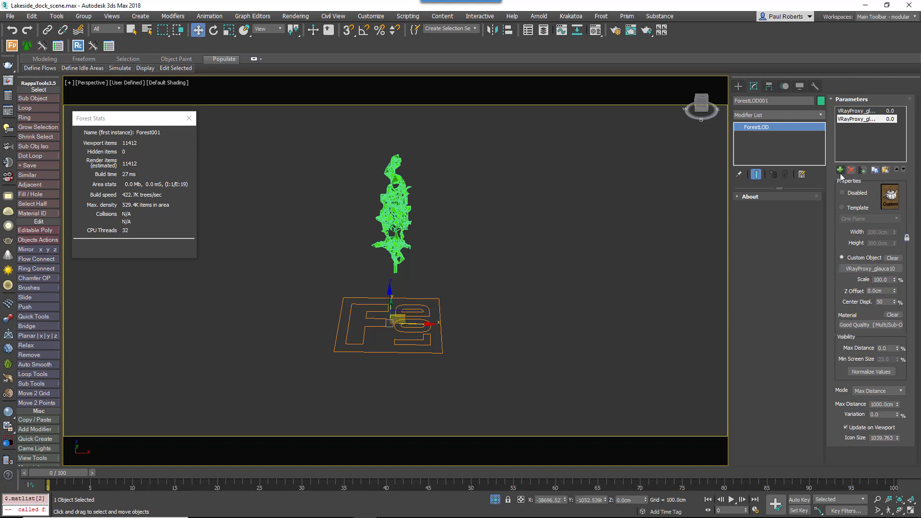
{"action": "left_click", "coordinate": [840, 170]}
{"action": "left_click", "coordinate": [868, 268]}
{"action": "left_click", "coordinate": [396, 221]}
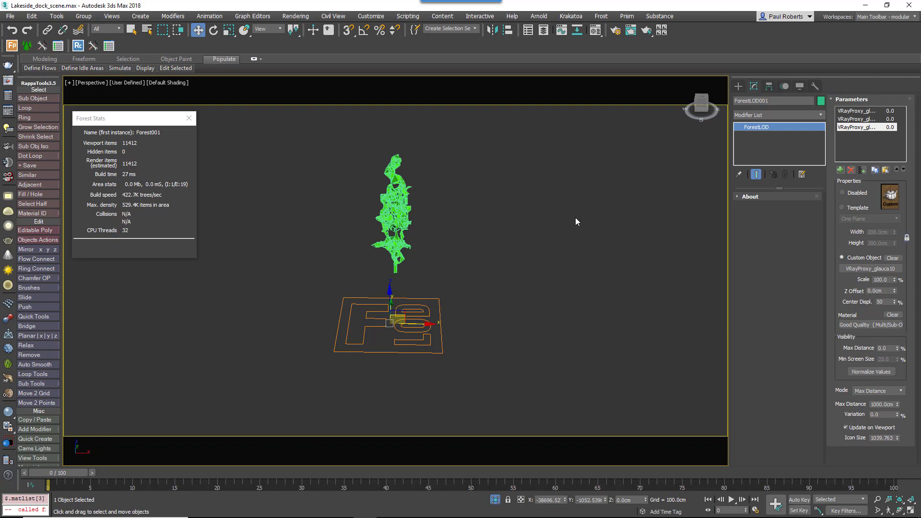
{"action": "key", "text": "m"}
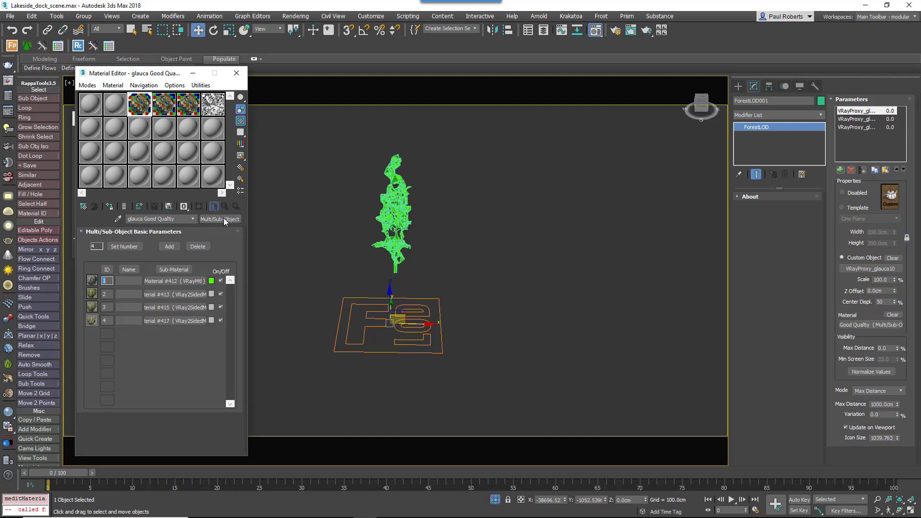
Preview glauca Medium and Low Quality in the Navigator, then drag Low Quality onto the LOD Material button
{"action": "left_click", "coordinate": [241, 190]}
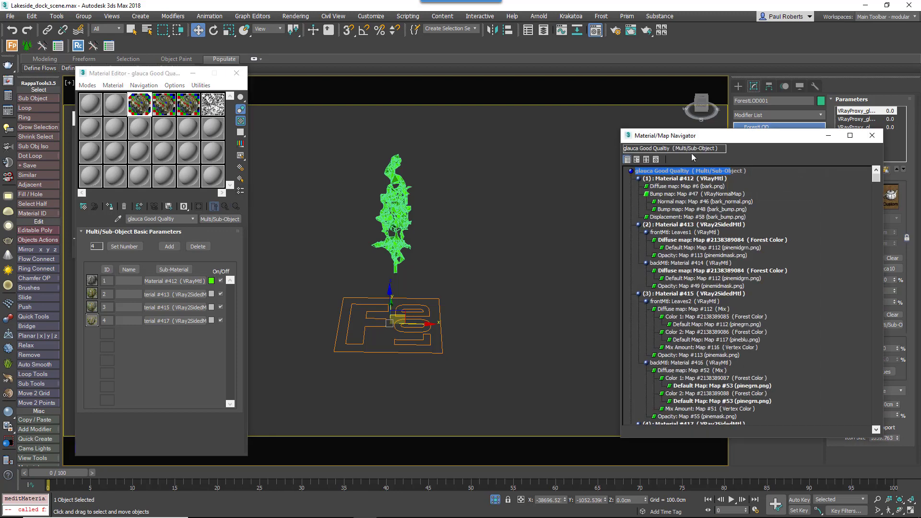
{"action": "left_click_drag", "start_coordinate": [700, 140], "coordinate": [424, 93]}
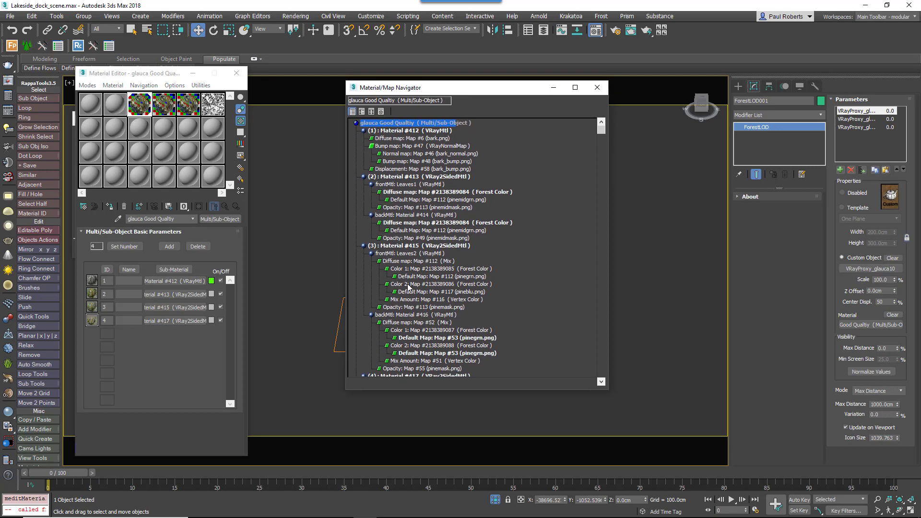
{"action": "left_click", "coordinate": [164, 104]}
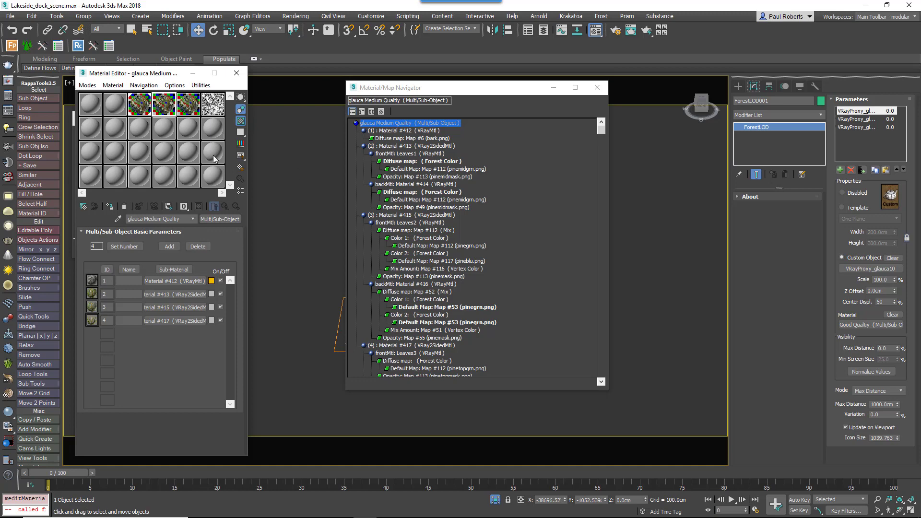
{"action": "left_click", "coordinate": [185, 113]}
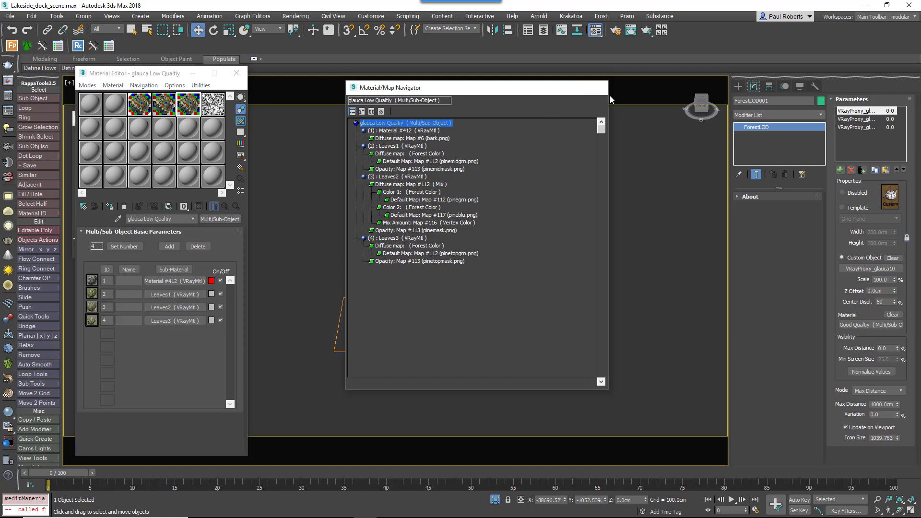
{"action": "left_click", "coordinate": [598, 87]}
{"action": "left_click_drag", "start_coordinate": [149, 110], "coordinate": [872, 325]}
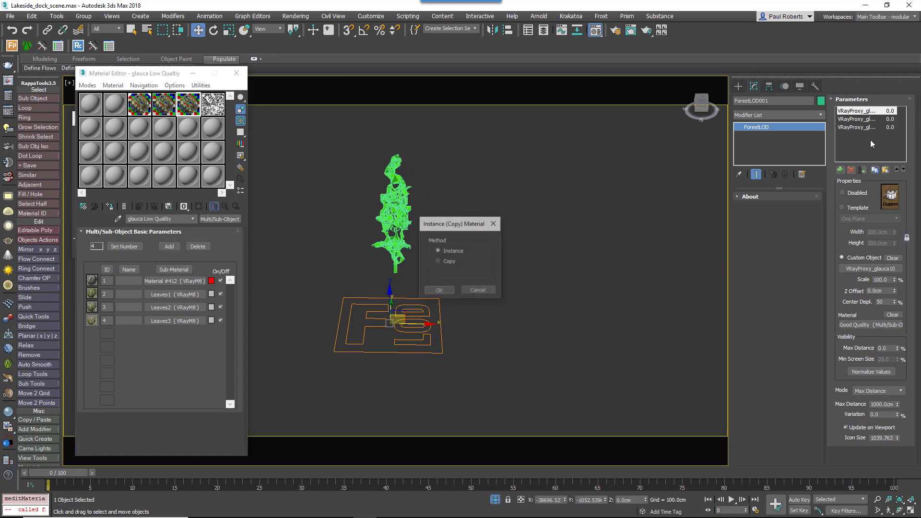
Confirm the Low Quality instance and instance glauca Medium Quality onto the second LOD proxy
{"action": "left_click", "coordinate": [430, 290]}
{"action": "left_click", "coordinate": [858, 119]}
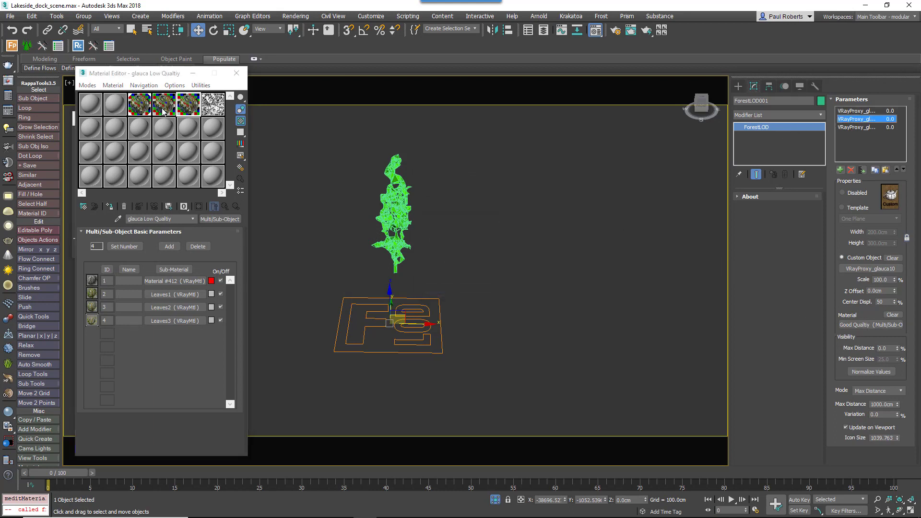
{"action": "left_click_drag", "start_coordinate": [163, 111], "coordinate": [878, 328]}
{"action": "left_click", "coordinate": [439, 291]}
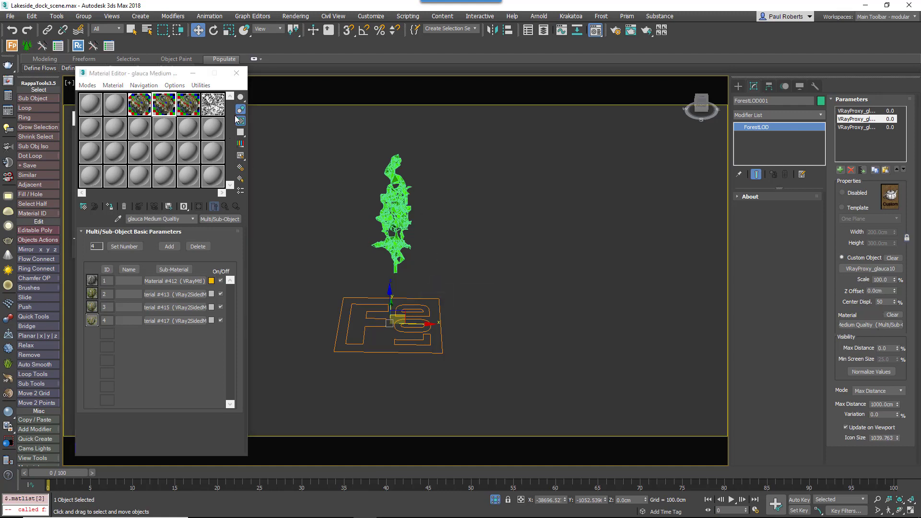
Instance glauca Good Quality onto the third LOD proxy, then reselect the first proxy
{"action": "left_click", "coordinate": [857, 127]}
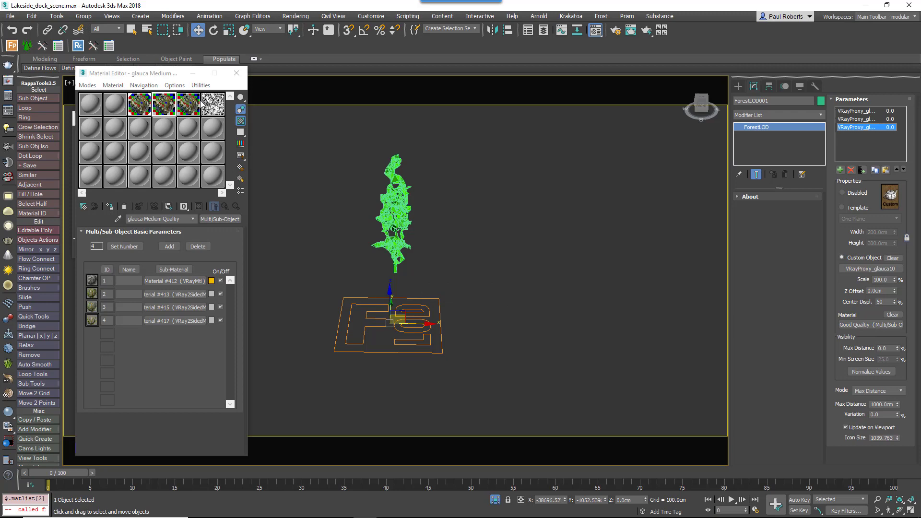
{"action": "left_click_drag", "start_coordinate": [193, 100], "coordinate": [858, 324]}
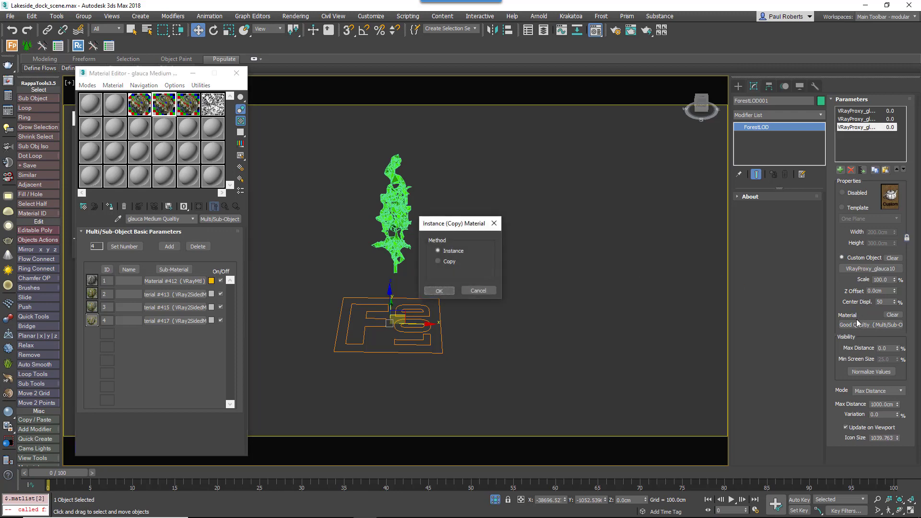
{"action": "left_click", "coordinate": [448, 288]}
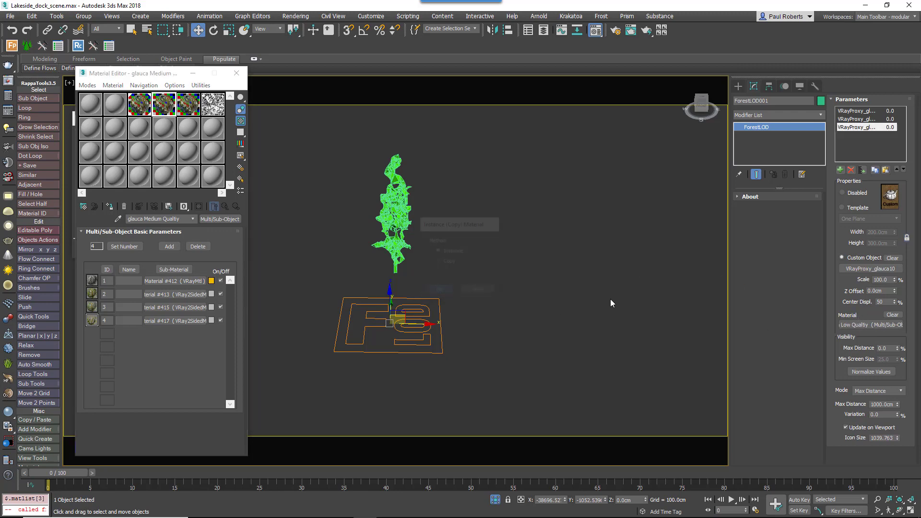
{"action": "left_click", "coordinate": [848, 112]}
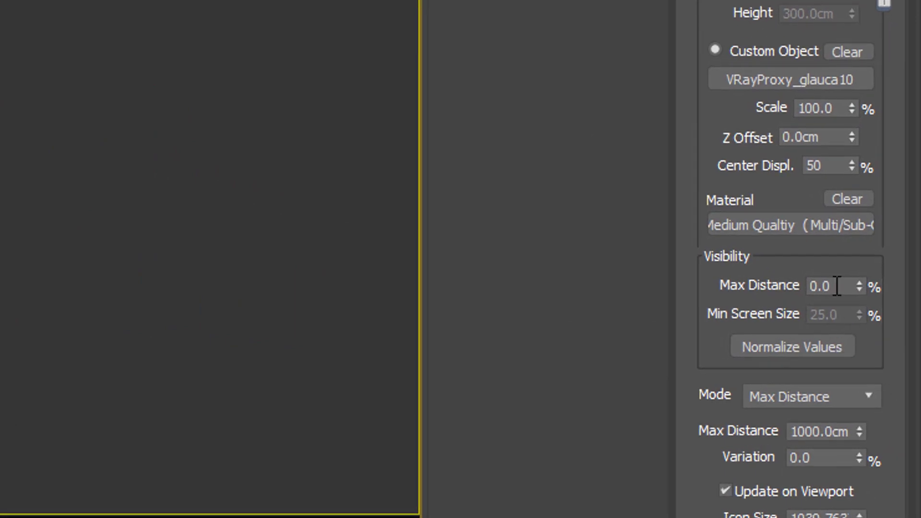
Enter 33 as the second VRayProxy's Visibility Max Distance and 66 for the third
{"action": "left_click", "coordinate": [835, 287]}
{"action": "type", "text": "3"}
{"action": "type", "text": "3"}
{"action": "key", "text": "Return"}
{"action": "left_click", "coordinate": [864, 127]}
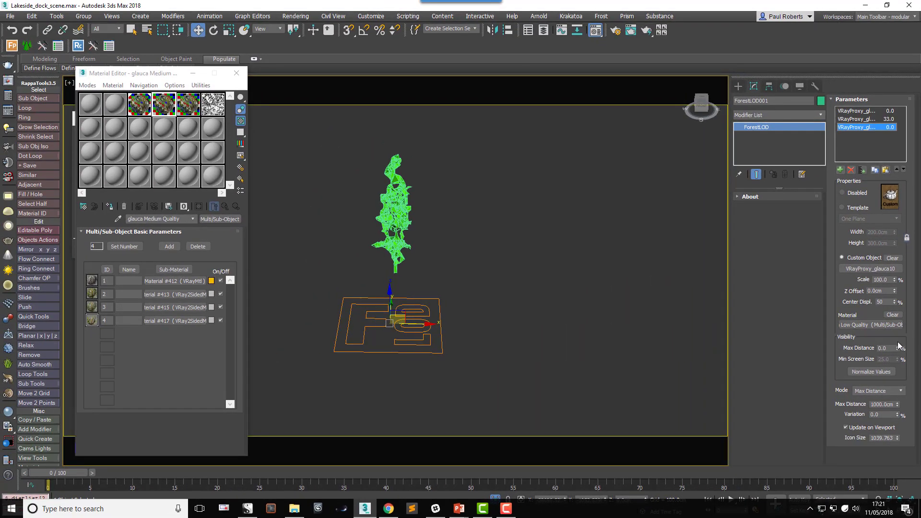
{"action": "double_click", "coordinate": [882, 349]}
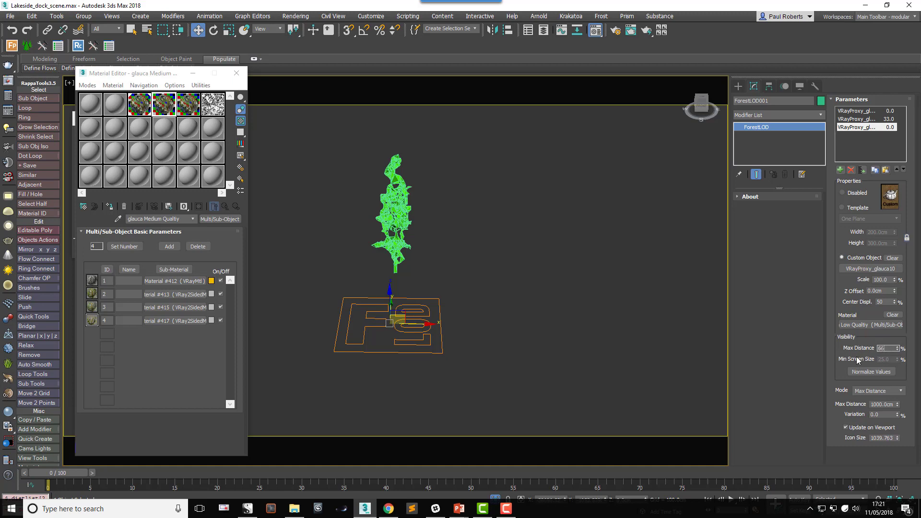
{"action": "key", "text": "Return"}
Review the Good, Medium and Low Quality bark and leaf materials in the Material/Map Navigator
{"action": "key", "text": "n"}
{"action": "left_click", "coordinate": [384, 132]}
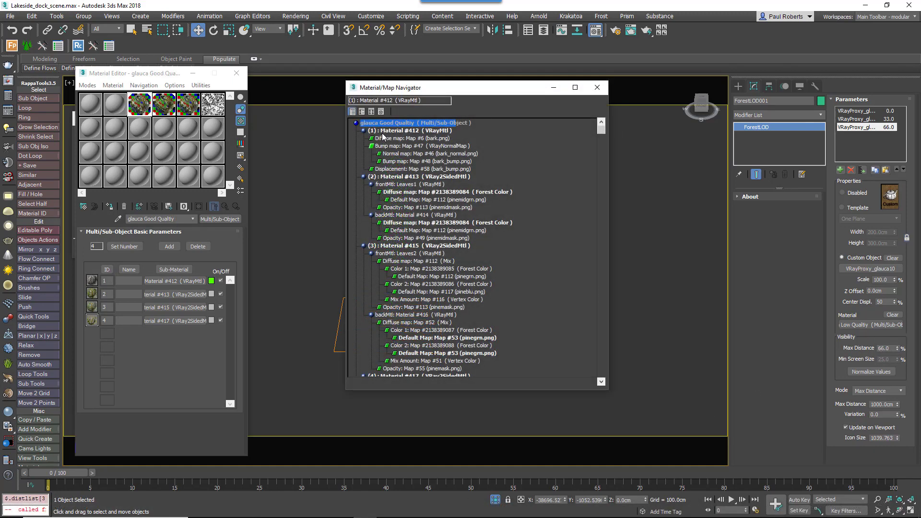
{"action": "left_click", "coordinate": [161, 109]}
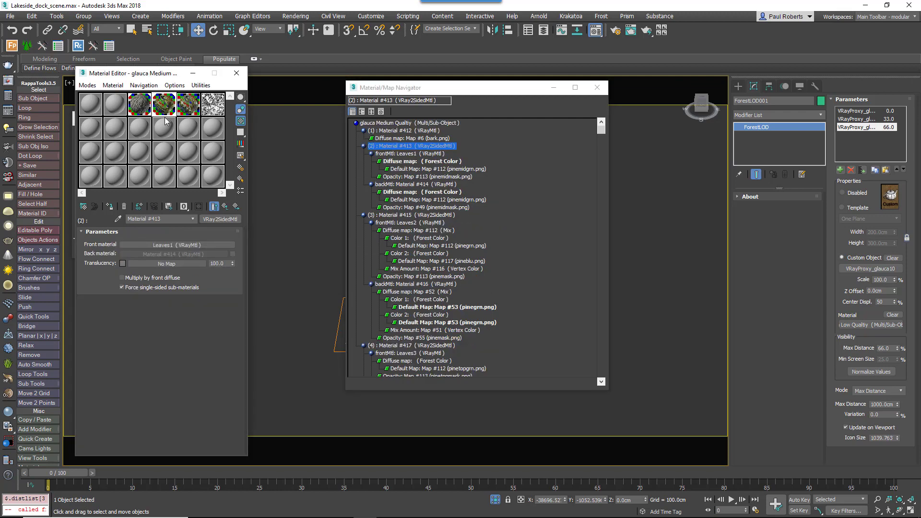
{"action": "left_click", "coordinate": [404, 132]}
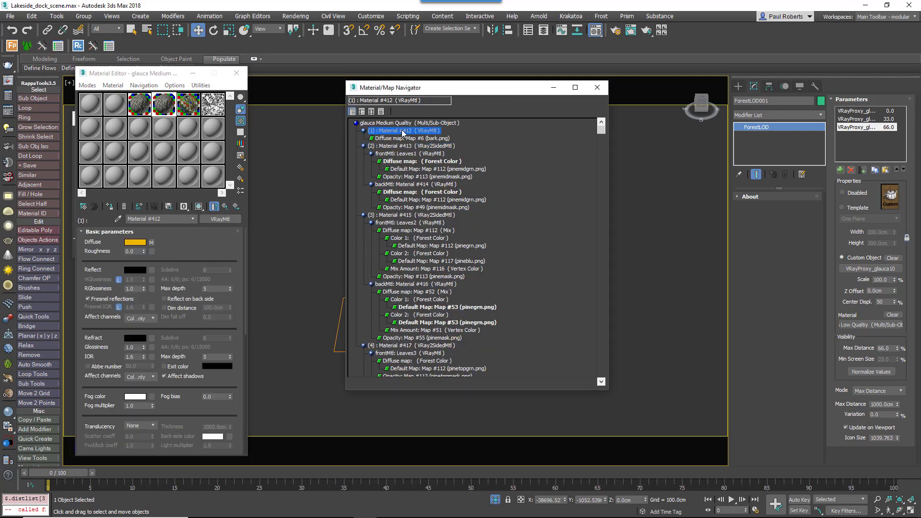
{"action": "left_click", "coordinate": [189, 102]}
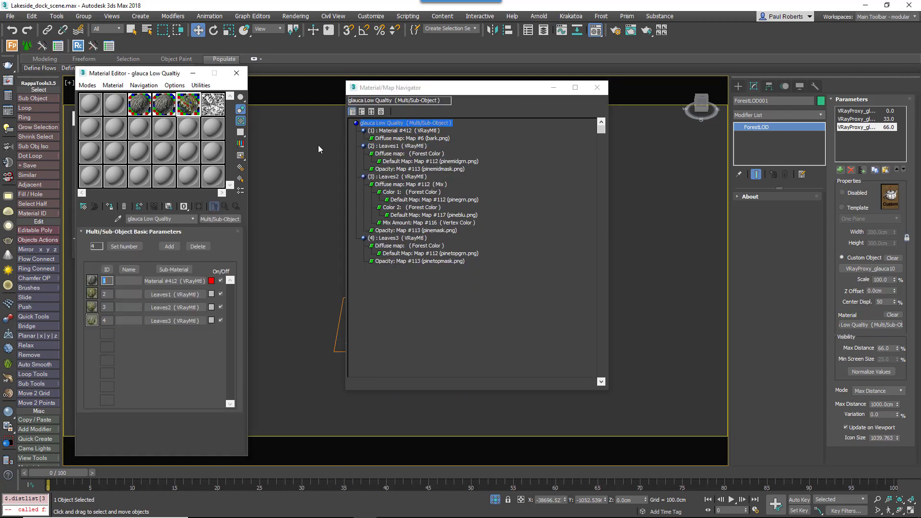
{"action": "left_click", "coordinate": [403, 131]}
Close the material editor, zoom out over the terrain and select the Forest001 scatter object
{"action": "left_click", "coordinate": [237, 73]}
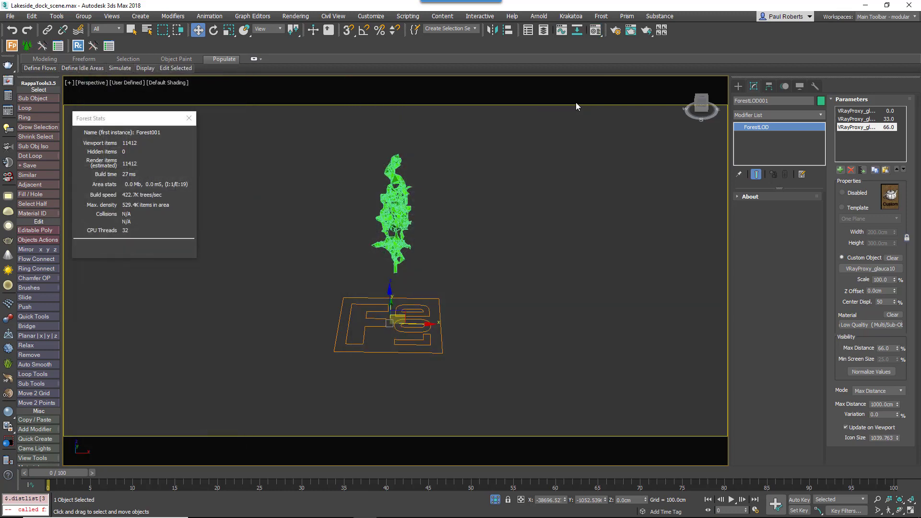
{"action": "scroll", "coordinate": [563, 243], "scroll_direction": "down", "scroll_amount": 5}
{"action": "middle_click_drag", "start_coordinate": [630, 259], "coordinate": [372, 298]}
{"action": "scroll", "coordinate": [651, 254], "scroll_direction": "up", "scroll_amount": 1}
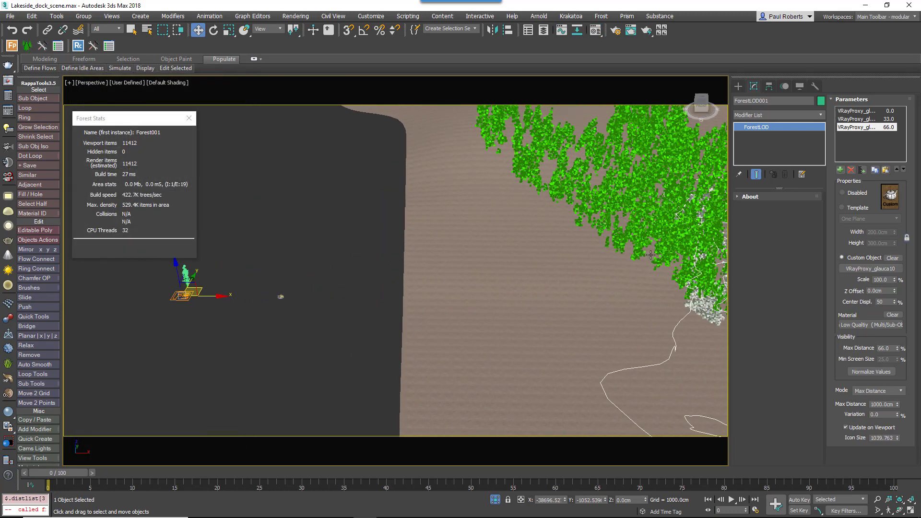
{"action": "left_click", "coordinate": [630, 236]}
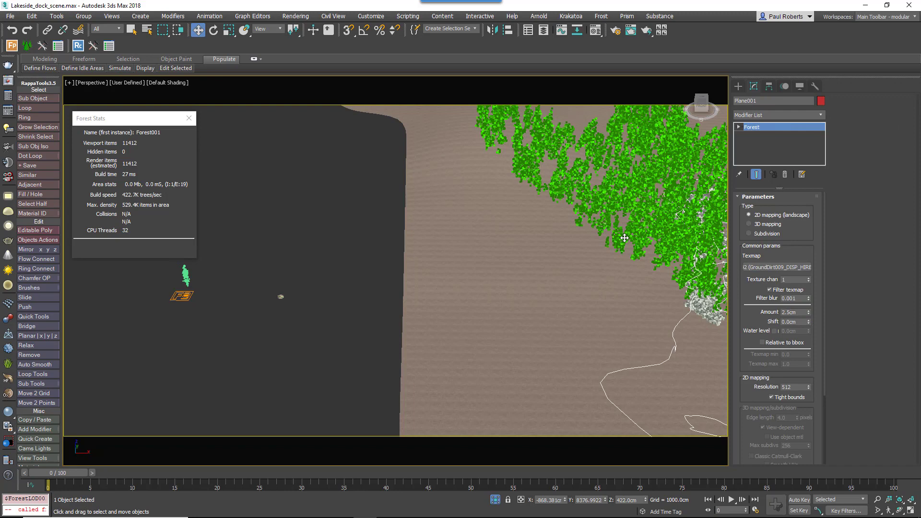
{"action": "key", "text": "ctrl+z"}
{"action": "key", "text": "z"}
{"action": "scroll", "coordinate": [631, 261], "scroll_direction": "down", "scroll_amount": 4}
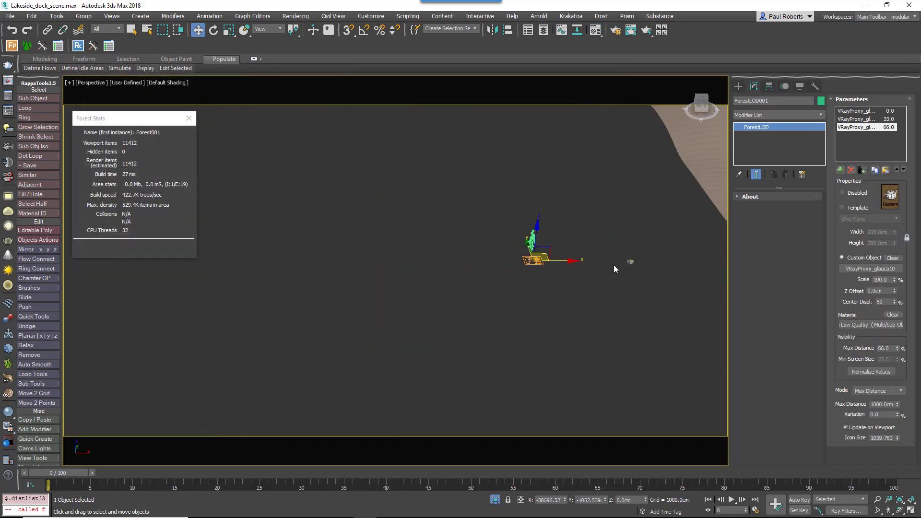
{"action": "middle_click_drag", "start_coordinate": [632, 261], "coordinate": [248, 298]}
{"action": "left_click", "coordinate": [626, 237]}
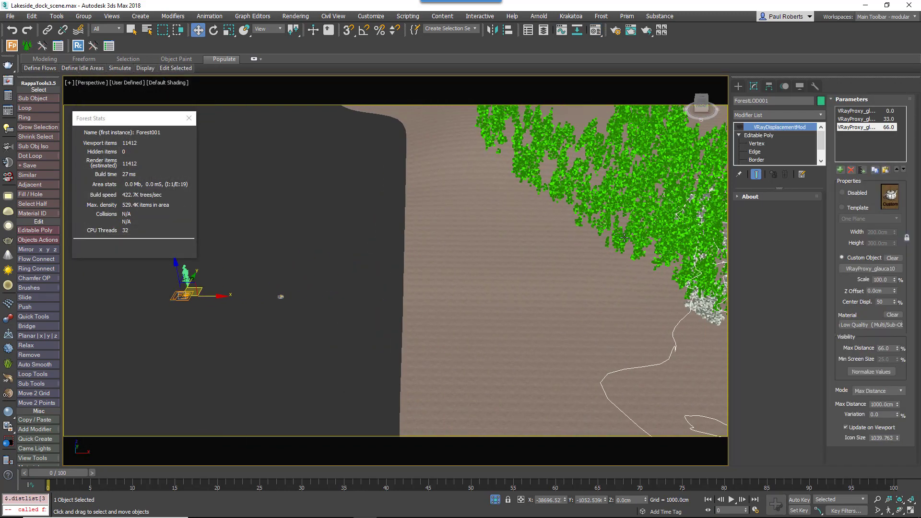
{"action": "left_click", "coordinate": [623, 237]}
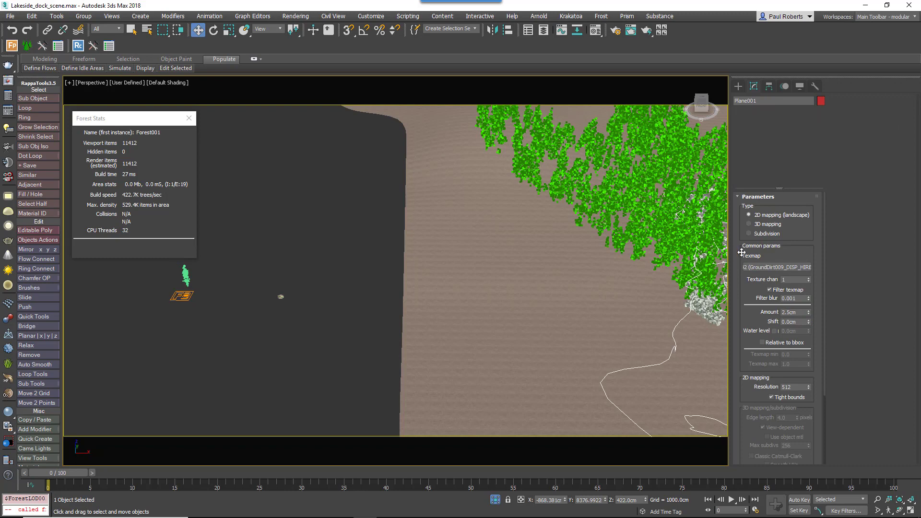
Replace all tree proxies in Forest001's geometry list with ForestLOD001 and view the whole forest
{"action": "left_click", "coordinate": [861, 168], "text": "shift"}
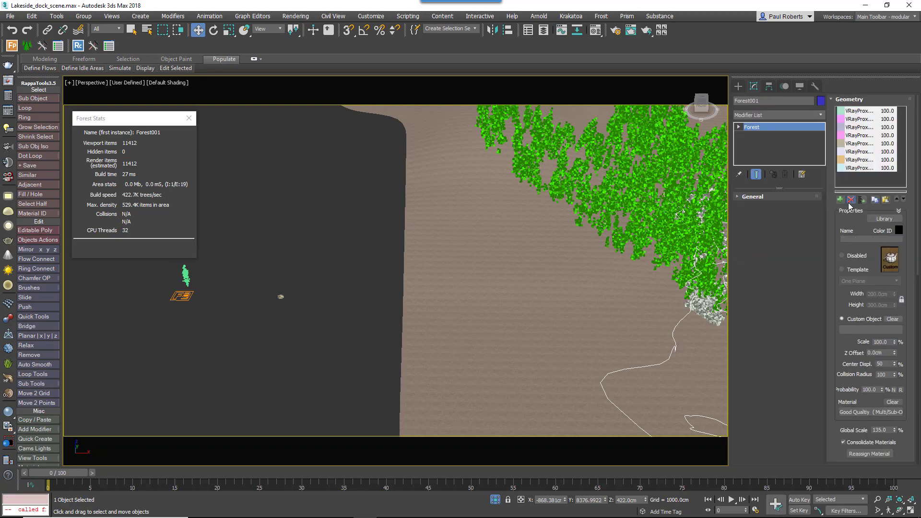
{"action": "left_click", "coordinate": [850, 199]}
{"action": "left_click", "coordinate": [841, 200]}
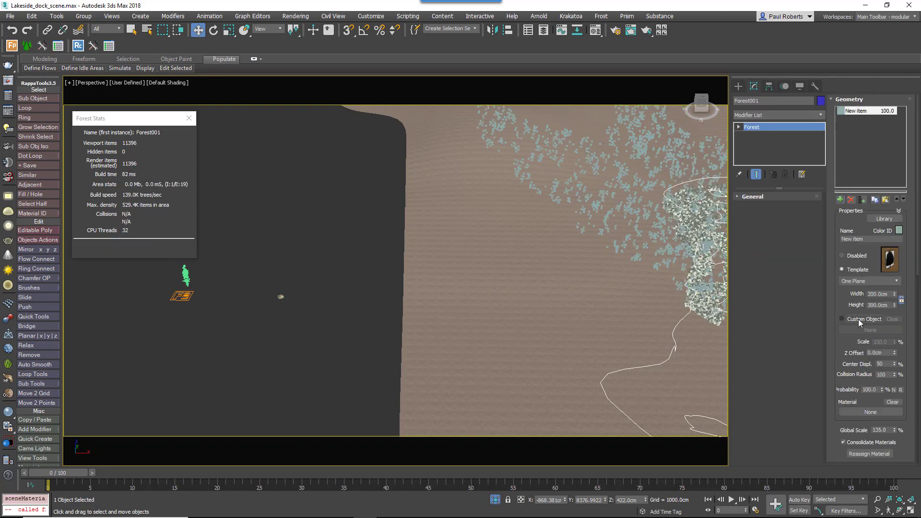
{"action": "left_click", "coordinate": [870, 330]}
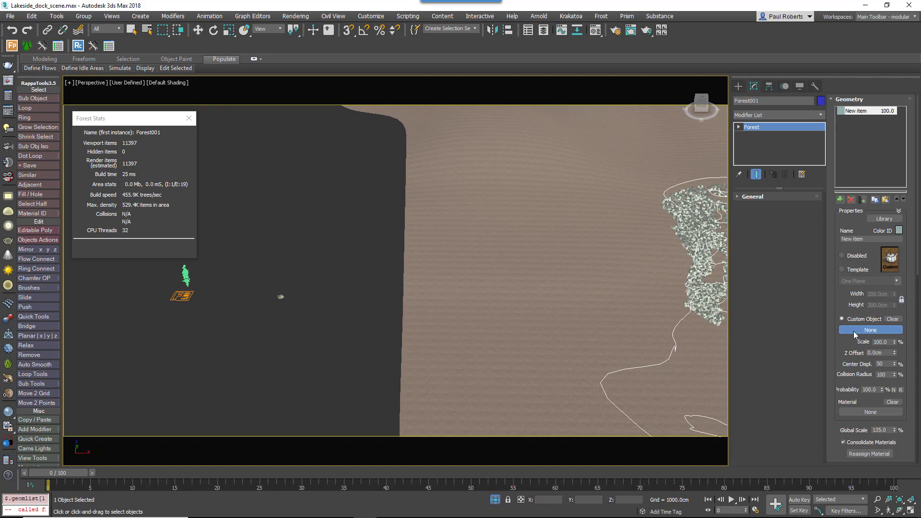
{"action": "left_click", "coordinate": [183, 293]}
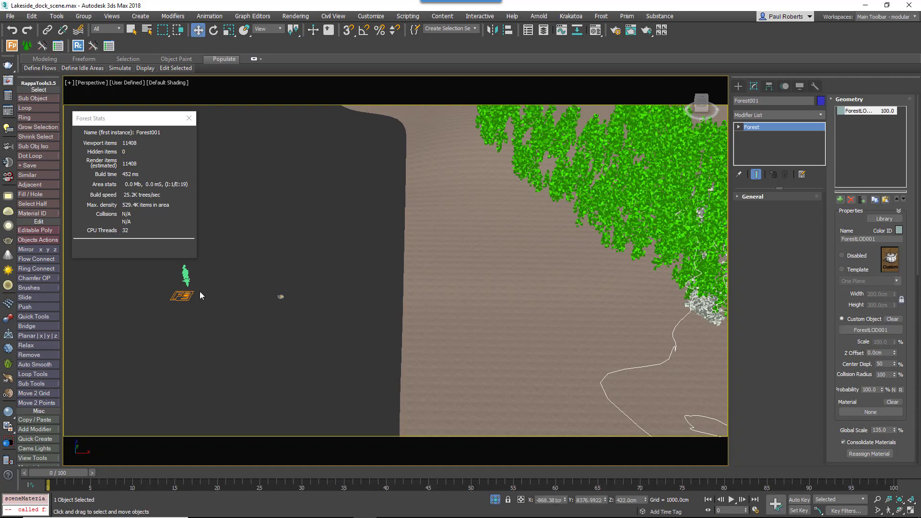
{"action": "scroll", "coordinate": [550, 252], "scroll_direction": "down", "scroll_amount": 10}
{"action": "middle_click_drag", "start_coordinate": [550, 252], "coordinate": [497, 157], "text": "alt"}
{"action": "scroll", "coordinate": [519, 339], "scroll_direction": "up", "scroll_amount": 3}
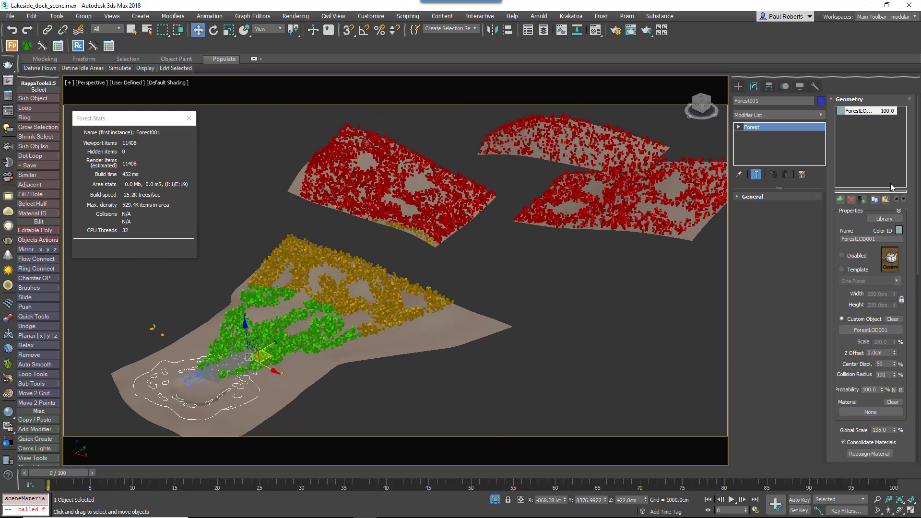
Toggle the forest's LOD off and on to compare, and drag its max distance to 107248.5
{"action": "left_click", "coordinate": [846, 100]}
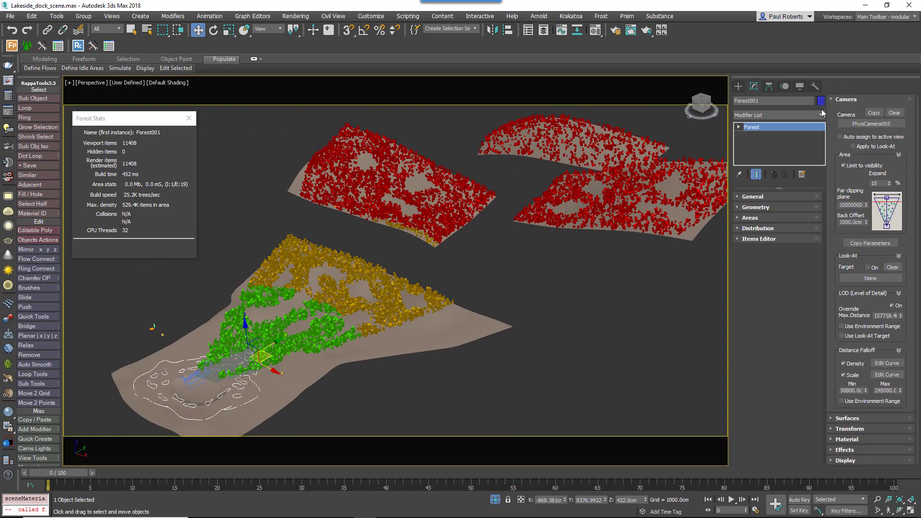
{"action": "left_click", "coordinate": [892, 307]}
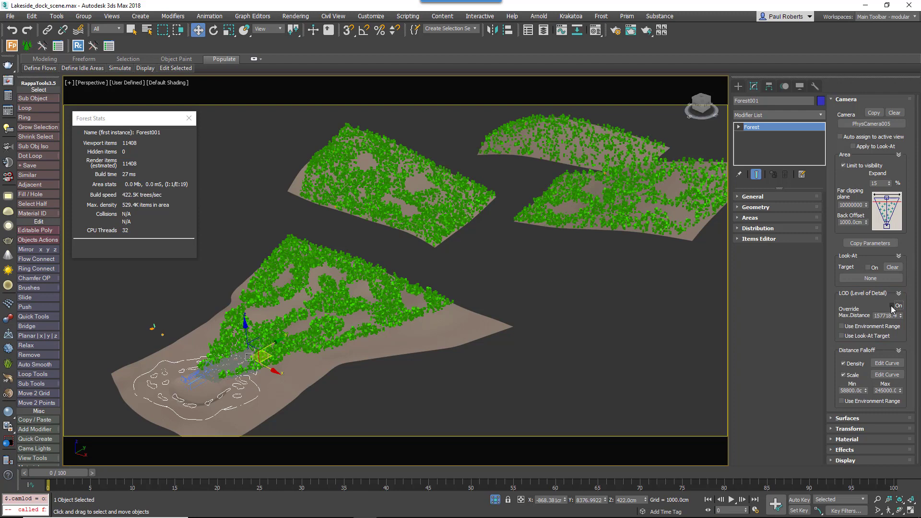
{"action": "left_click", "coordinate": [893, 307]}
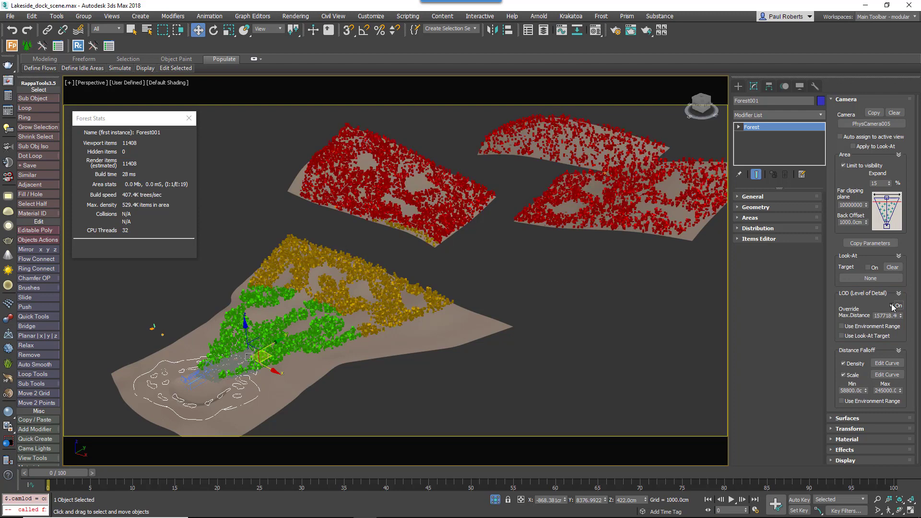
{"action": "mouse_move", "coordinate": [901, 316]}
{"action": "left_mouse_down"}
{"action": "mouse_move", "coordinate": [895, 341]}
{"action": "mouse_move", "coordinate": [892, 308]}
{"action": "left_mouse_up"}
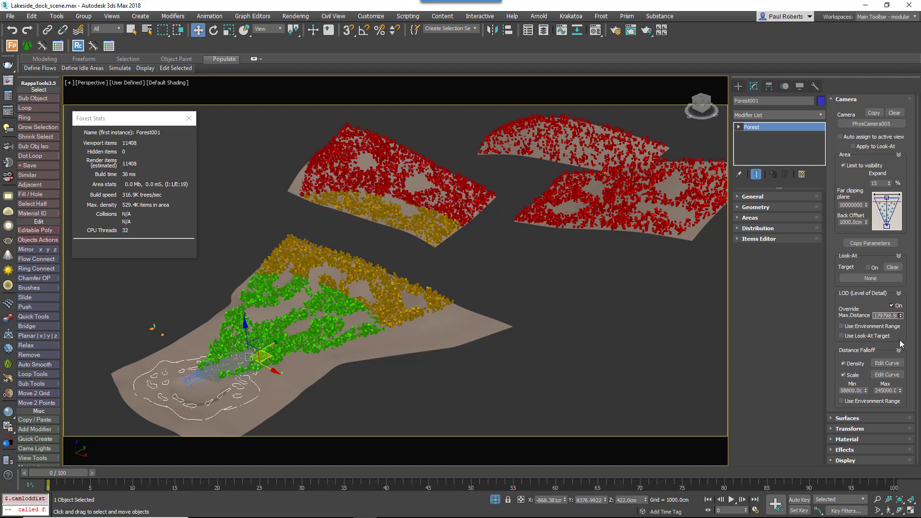
Copy the 245000 falloff maximum into the LOD Override Max.Distance field
{"action": "double_click", "coordinate": [889, 391]}
{"action": "key", "text": "ctrl+c"}
{"action": "double_click", "coordinate": [885, 316]}
{"action": "type", "text": "5000"}
{"action": "double_click", "coordinate": [885, 315]}
{"action": "key", "text": "ctrl+v"}
{"action": "key", "text": "Return"}
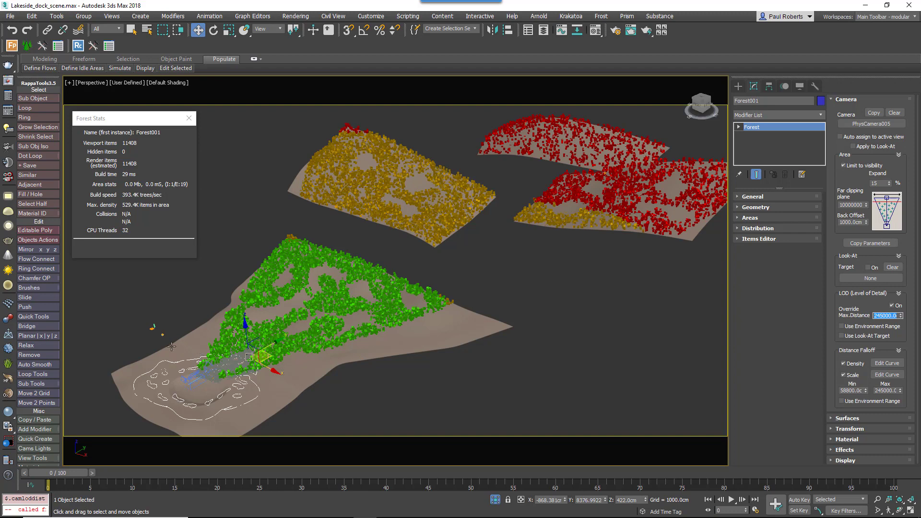
Select ForestLOD001 and lower the second LOD level to 14.9 and the third to 53.5
{"action": "left_click", "coordinate": [151, 329]}
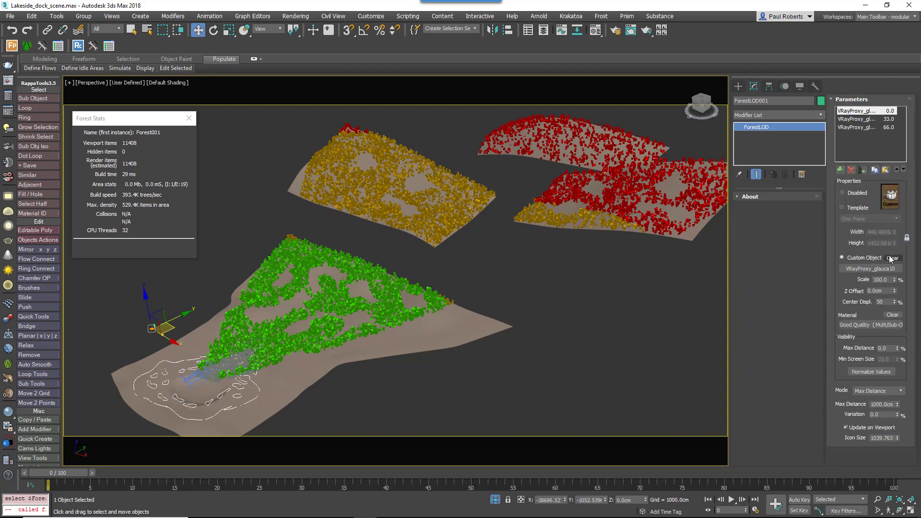
{"action": "left_click", "coordinate": [852, 120]}
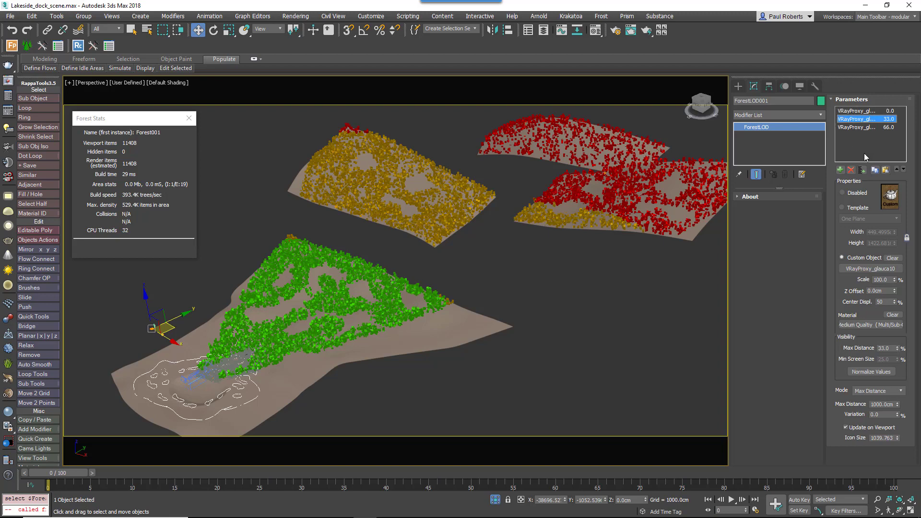
{"action": "mouse_move", "coordinate": [899, 352]}
{"action": "left_mouse_down"}
{"action": "mouse_move", "coordinate": [900, 365]}
{"action": "mouse_move", "coordinate": [900, 345]}
{"action": "mouse_move", "coordinate": [898, 370]}
{"action": "left_mouse_up"}
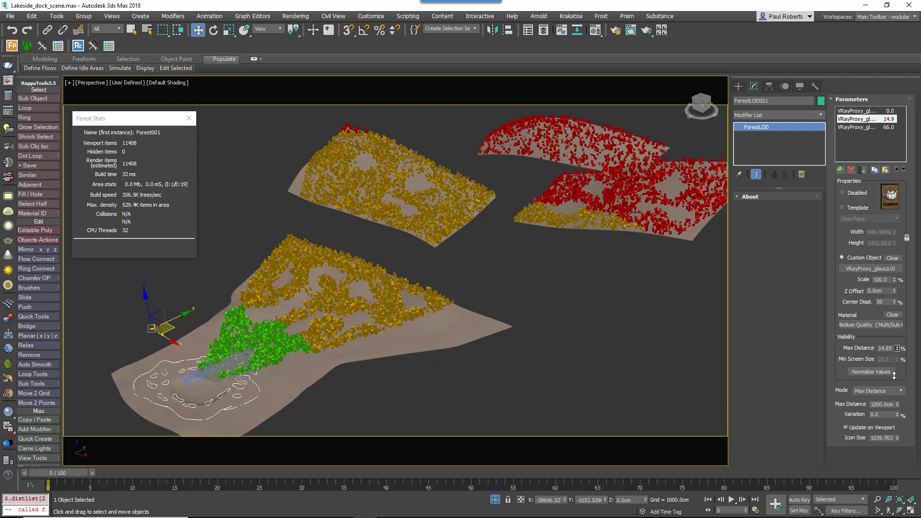
{"action": "left_click", "coordinate": [857, 127]}
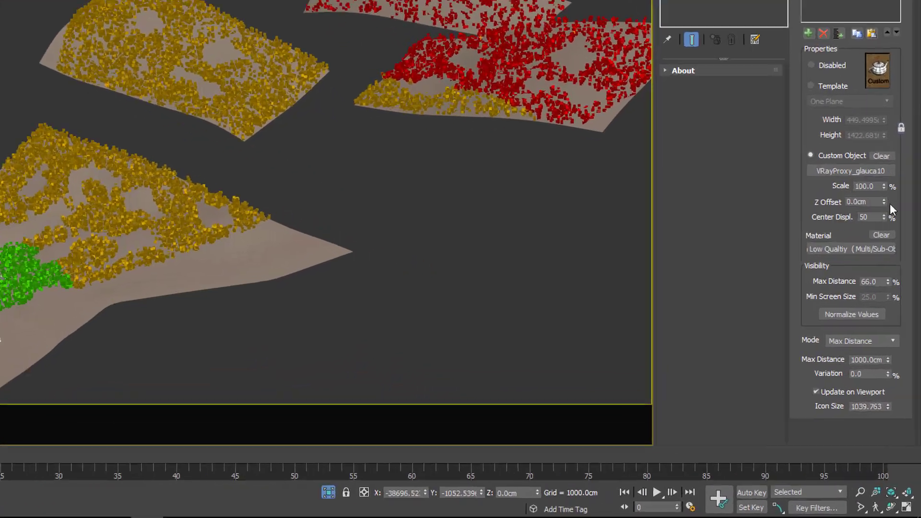
{"action": "left_click_drag", "start_coordinate": [898, 348], "coordinate": [898, 356]}
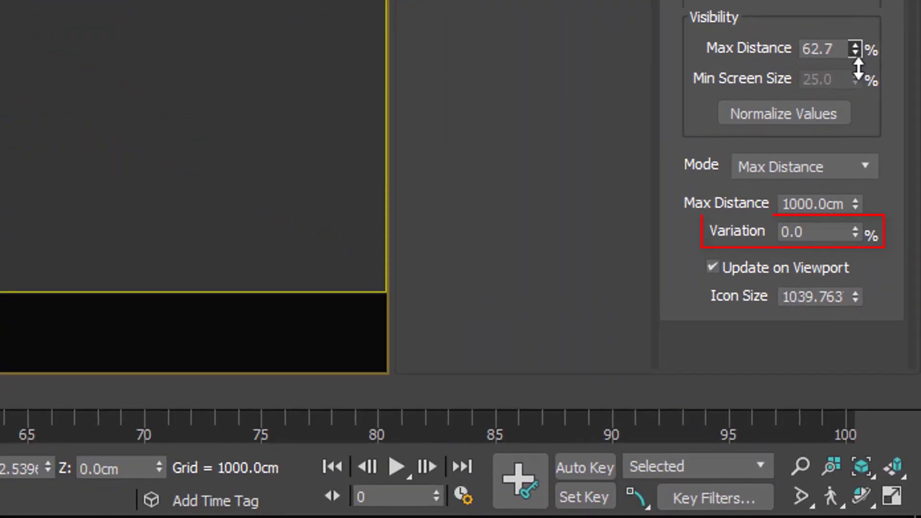
{"action": "mouse_move", "coordinate": [859, 68]}
{"action": "left_mouse_down"}
{"action": "mouse_move", "coordinate": [860, 88]}
{"action": "mouse_move", "coordinate": [866, 76]}
{"action": "left_mouse_up"}
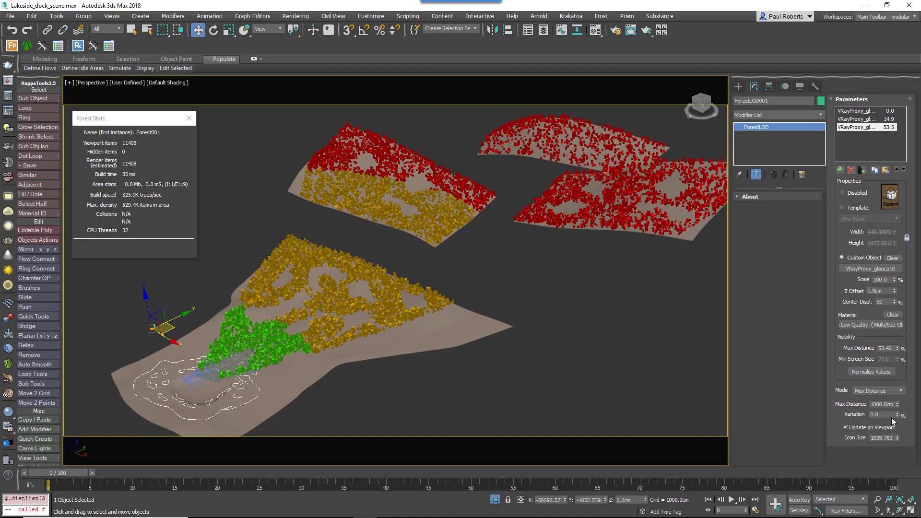
Set the LOD distance variation to 18.93 and view the scene through PhysCamera004
{"action": "left_click_drag", "start_coordinate": [898, 416], "coordinate": [896, 391]}
{"action": "left_click_drag", "start_coordinate": [868, 297], "coordinate": [822, 144]}
{"action": "left_click_drag", "start_coordinate": [810, 512], "coordinate": [810, 240]}
{"action": "scroll", "coordinate": [238, 356], "scroll_direction": "up", "scroll_amount": 5}
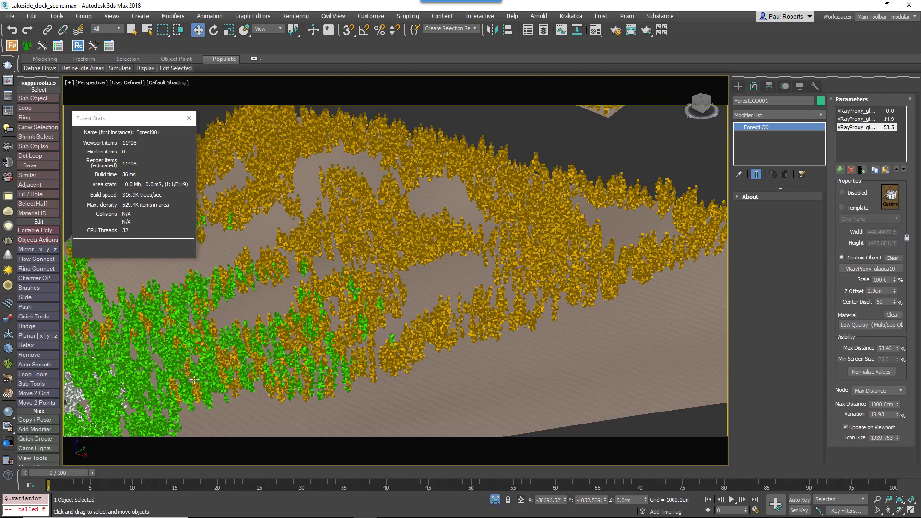
{"action": "scroll", "coordinate": [269, 353], "scroll_direction": "down", "scroll_amount": 8}
{"action": "middle_click_drag", "start_coordinate": [372, 328], "coordinate": [358, 336]}
{"action": "scroll", "coordinate": [358, 335], "scroll_direction": "up", "scroll_amount": 8}
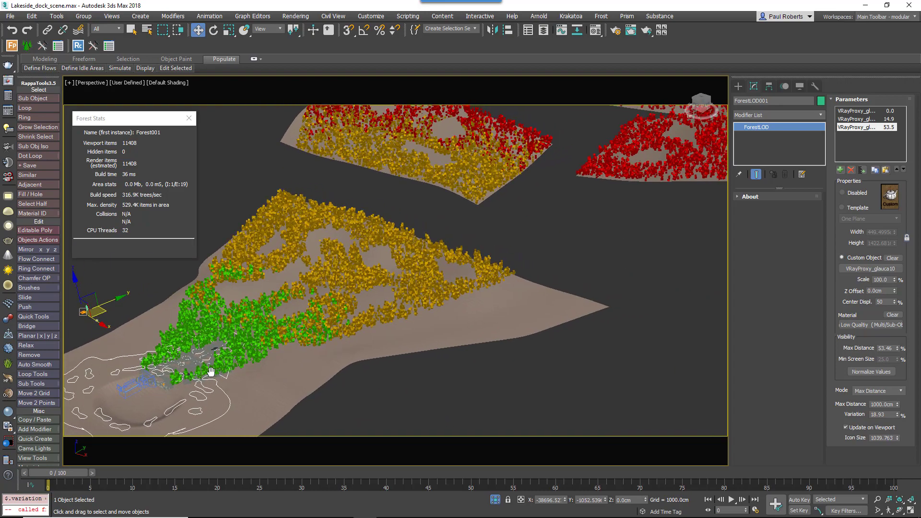
{"action": "scroll", "coordinate": [431, 330], "scroll_direction": "down", "scroll_amount": 3}
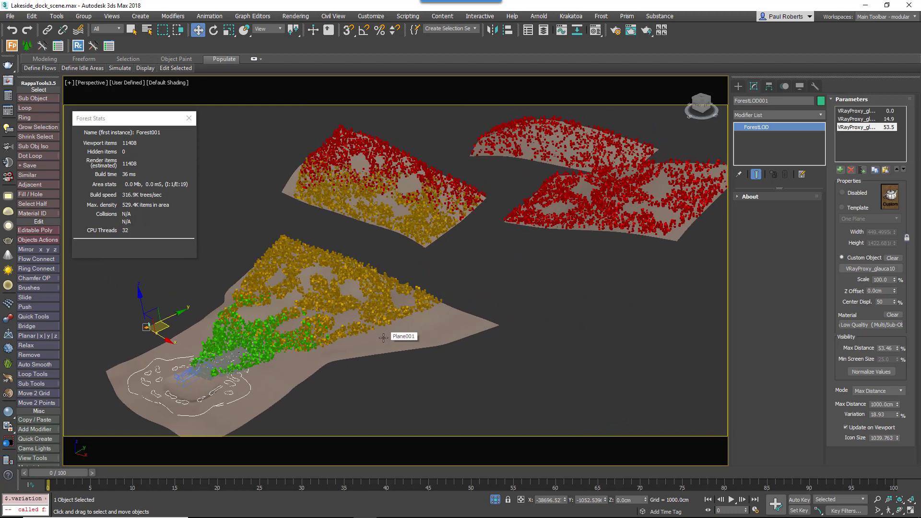
{"action": "key", "text": "c"}
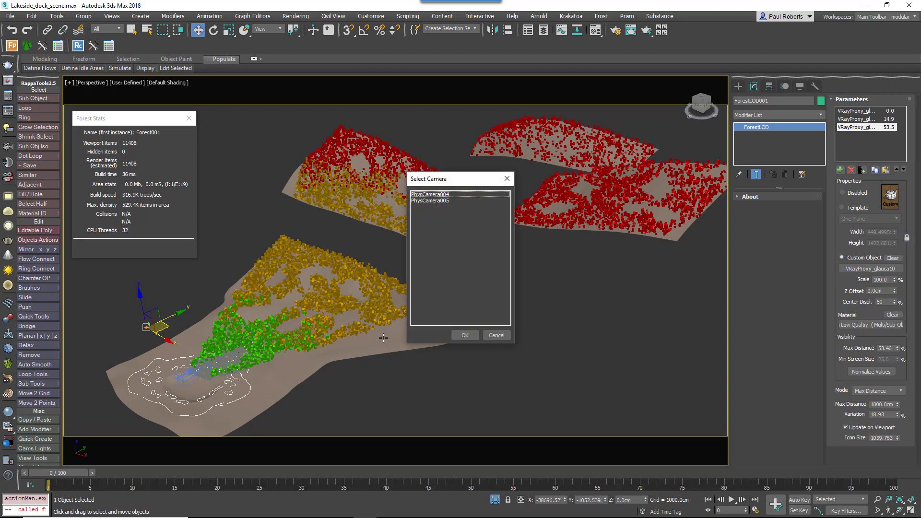
{"action": "double_click", "coordinate": [440, 195]}
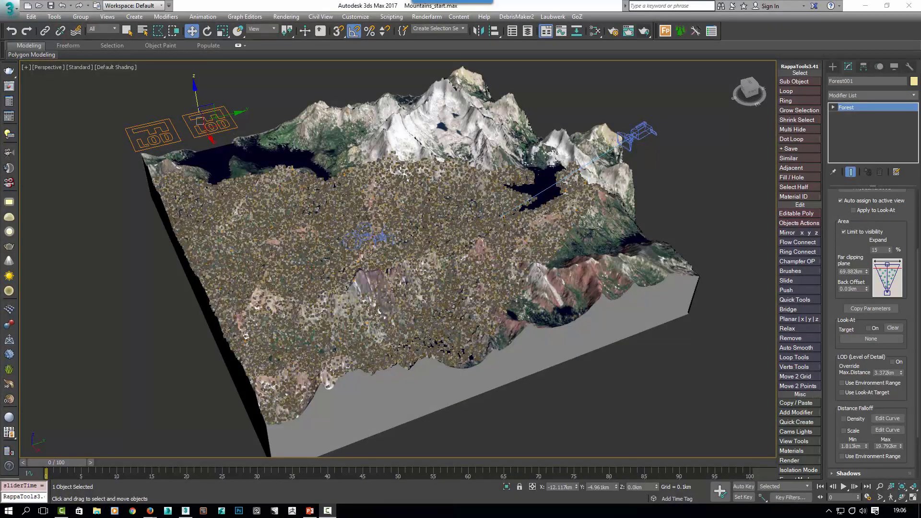
Advance to frame 22, select Camera001 and frame it in a high view over the terrain
{"action": "left_click_drag", "start_coordinate": [54, 464], "coordinate": [3, 452]}
{"action": "key", "text": "w"}
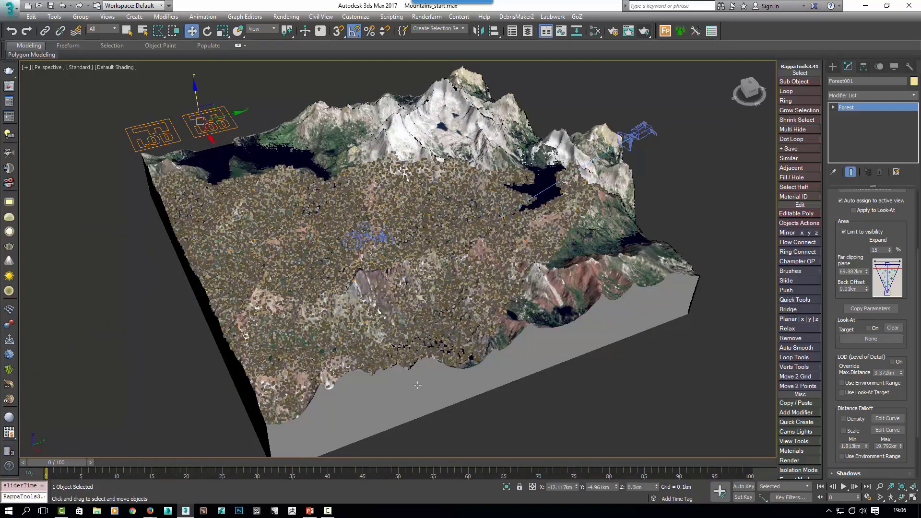
{"action": "left_click", "coordinate": [362, 237]}
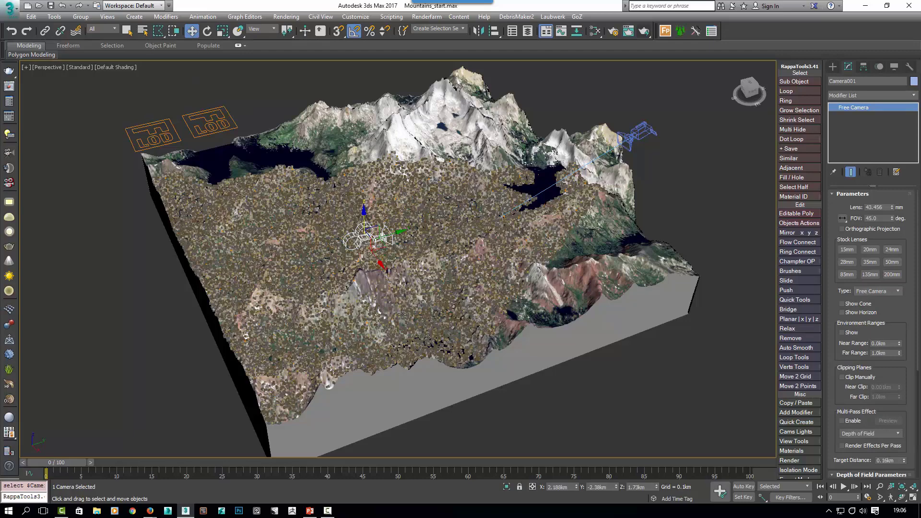
{"action": "key", "text": "z"}
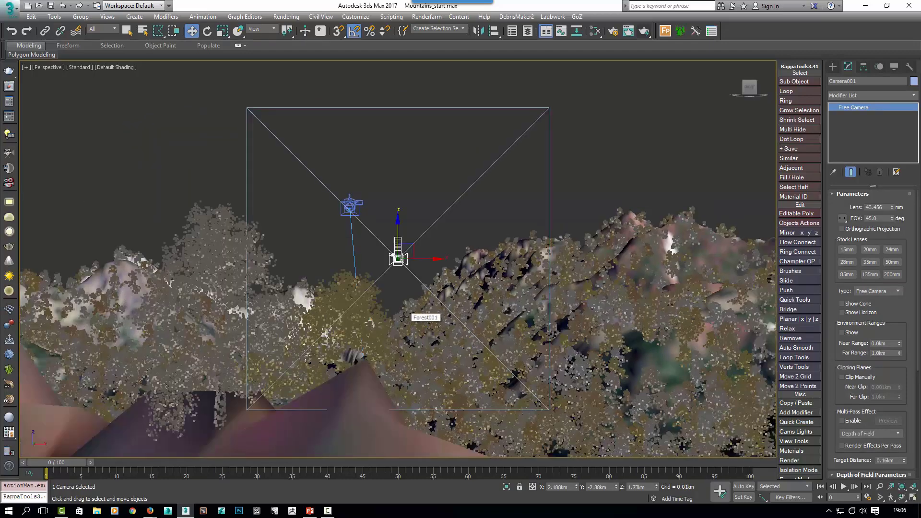
{"action": "scroll", "coordinate": [427, 276], "scroll_direction": "down", "scroll_amount": 10}
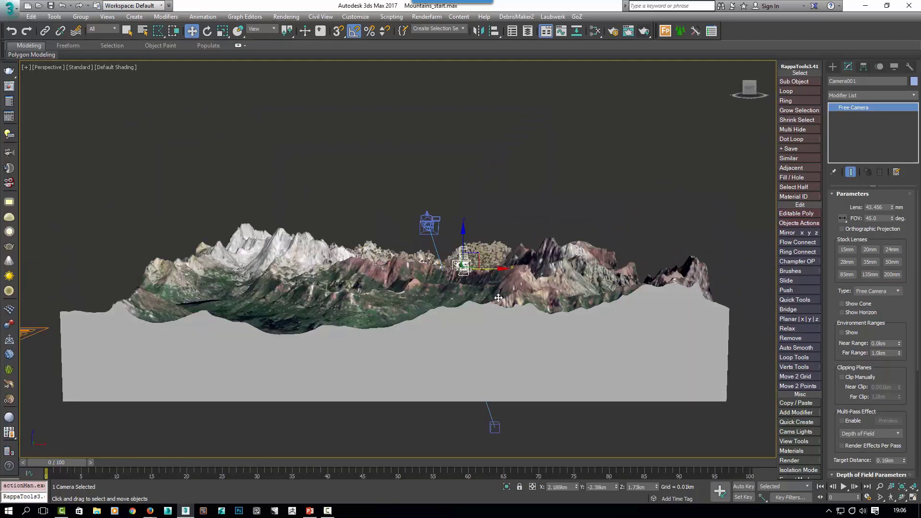
{"action": "middle_click_drag", "start_coordinate": [427, 277], "coordinate": [364, 274], "text": "alt"}
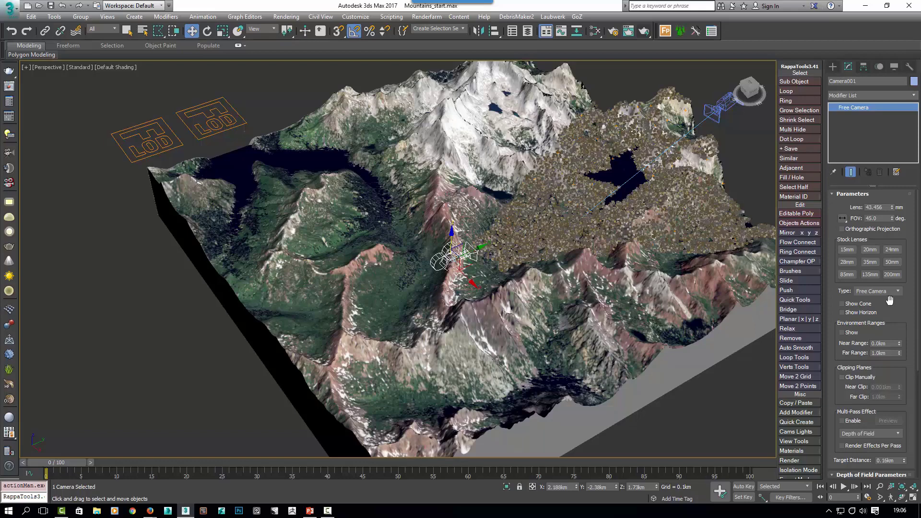
Select Forest001 and reset the Tree1 geometry item's probability to zero
{"action": "left_click_drag", "start_coordinate": [858, 252], "coordinate": [847, 205]}
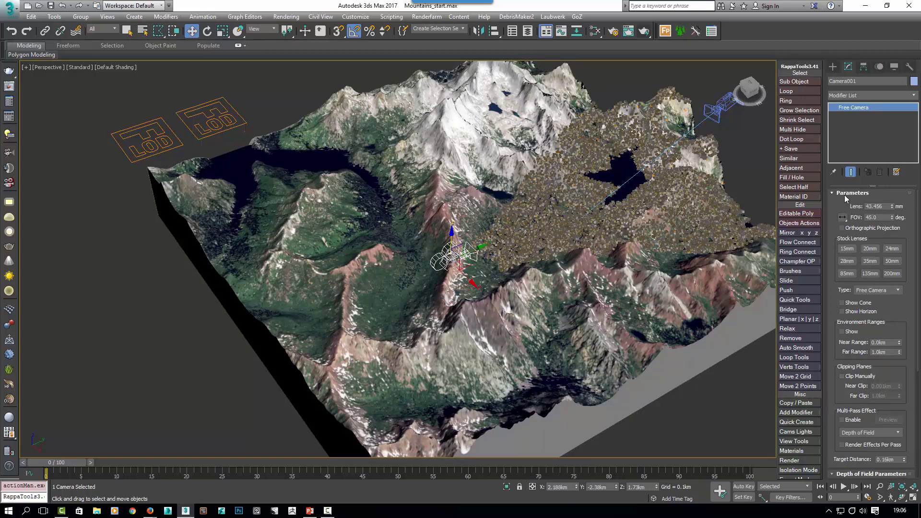
{"action": "left_click", "coordinate": [848, 193]}
{"action": "left_click", "coordinate": [699, 229]}
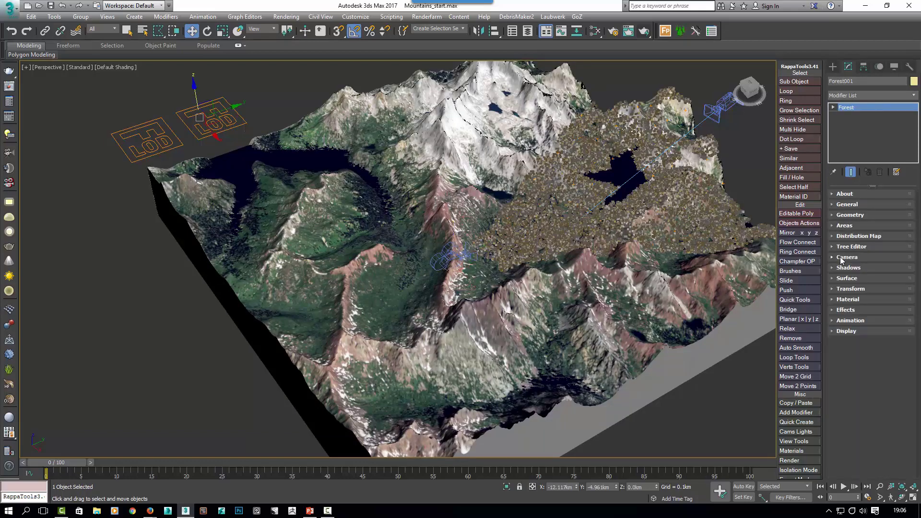
{"action": "scroll", "coordinate": [859, 226], "scroll_direction": "up", "scroll_amount": 2}
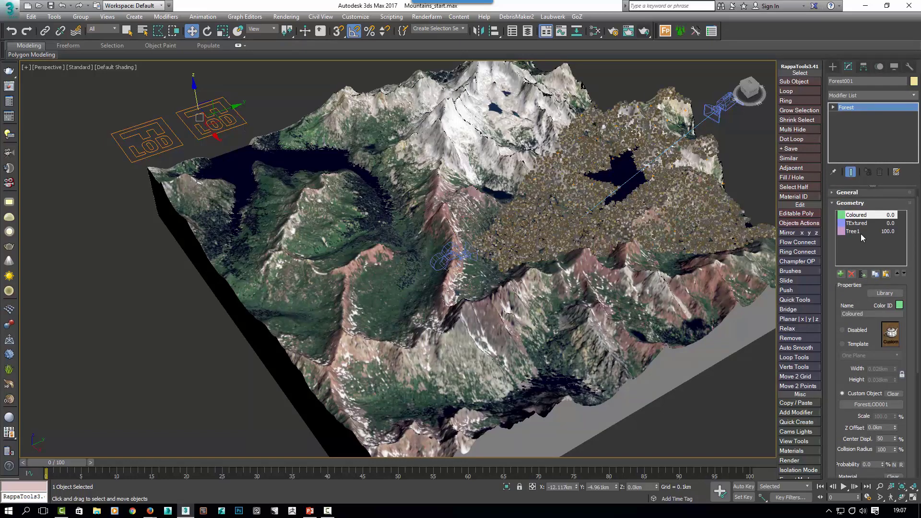
{"action": "left_click", "coordinate": [861, 232]}
{"action": "scroll", "coordinate": [864, 372], "scroll_direction": "down", "scroll_amount": 3}
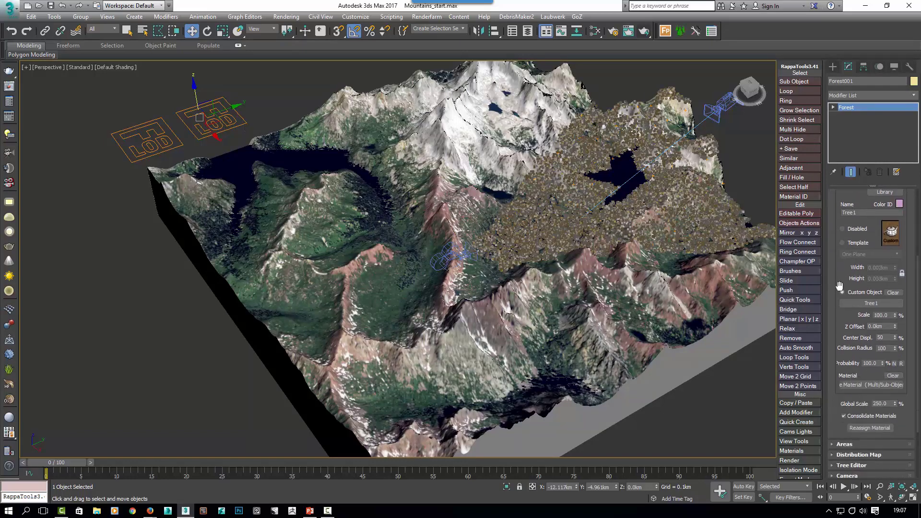
{"action": "right_click", "coordinate": [883, 363]}
{"action": "scroll", "coordinate": [838, 207], "scroll_direction": "up", "scroll_amount": 2}
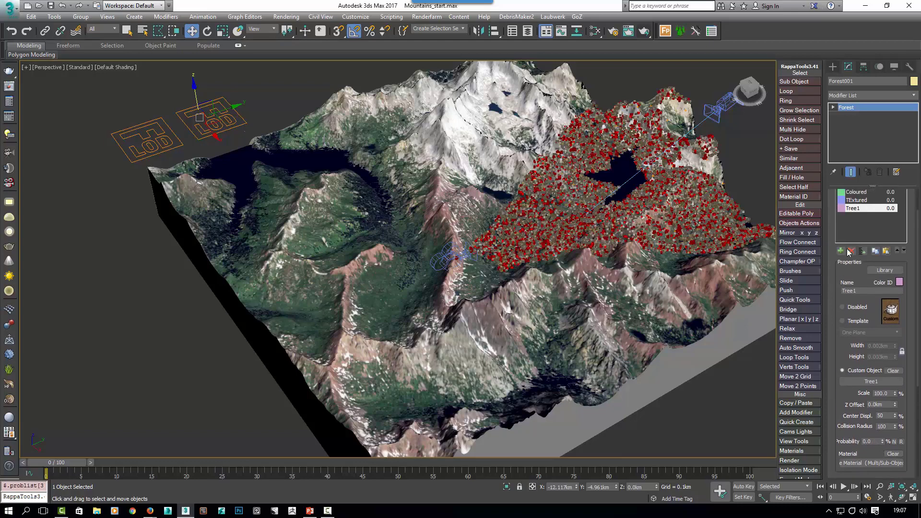
Set the Coloured geometry item's probability to 100 so the forest scatters red trees
{"action": "left_click", "coordinate": [857, 202]}
{"action": "left_click", "coordinate": [858, 193]}
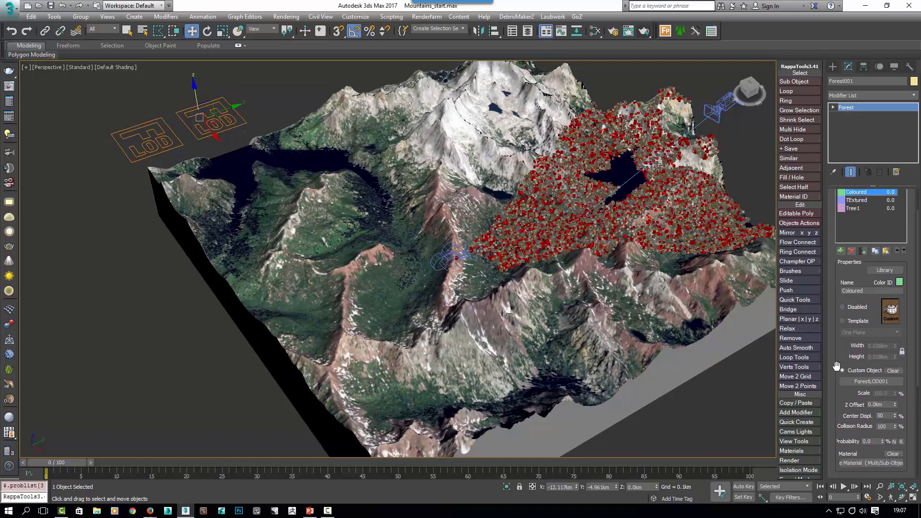
{"action": "scroll", "coordinate": [838, 368], "scroll_direction": "down", "scroll_amount": 2}
{"action": "left_click_drag", "start_coordinate": [878, 361], "coordinate": [840, 361]}
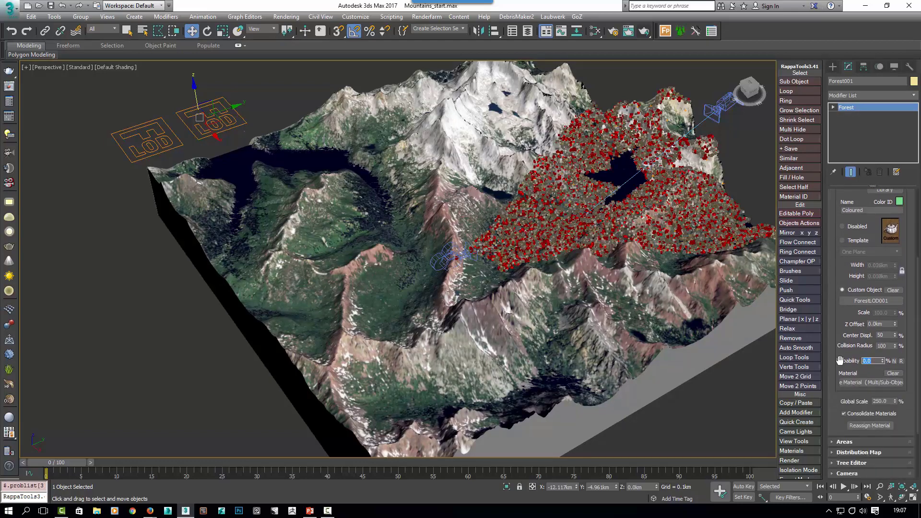
{"action": "type", "text": "100"}
{"action": "key", "text": "Return"}
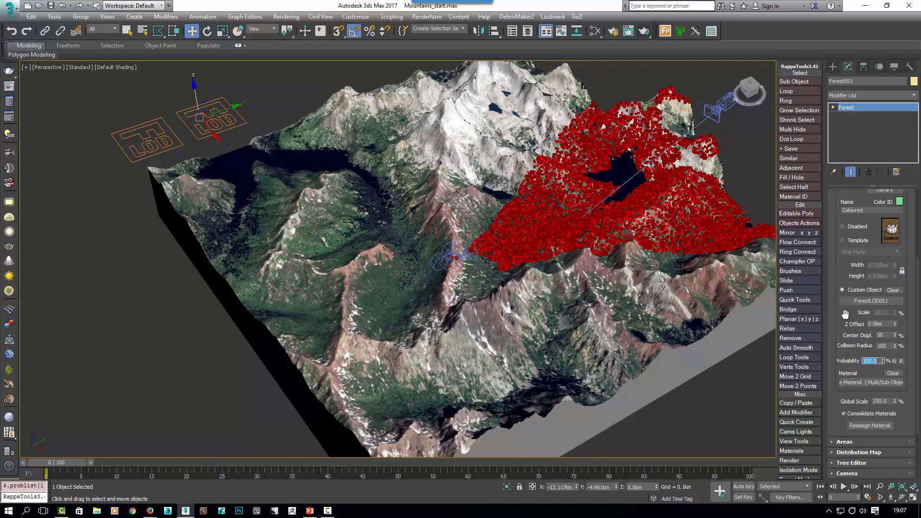
{"action": "left_click_drag", "start_coordinate": [849, 317], "coordinate": [849, 414]}
{"action": "scroll", "coordinate": [856, 306], "scroll_direction": "up", "scroll_amount": 2}
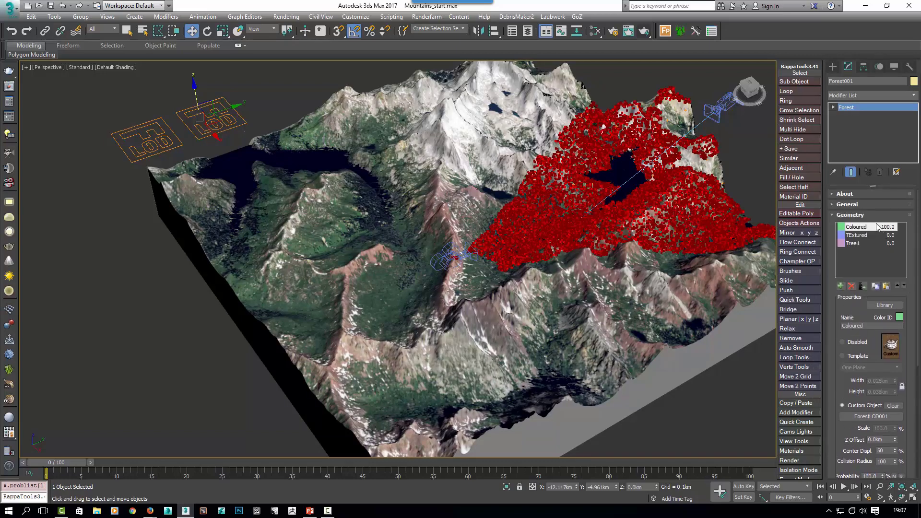
{"action": "left_click", "coordinate": [859, 216]}
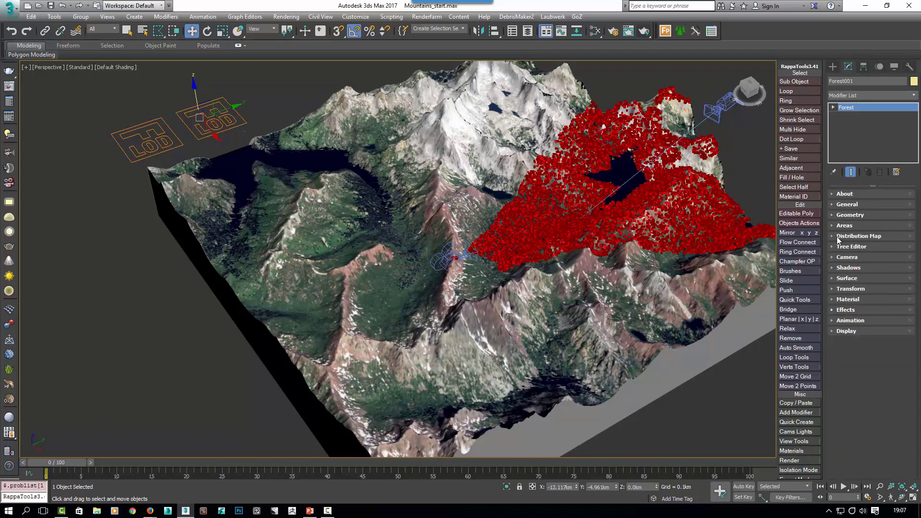
Change the render output height from 3000 to 500 for a 3000×500 frame
{"action": "left_click", "coordinate": [613, 30]}
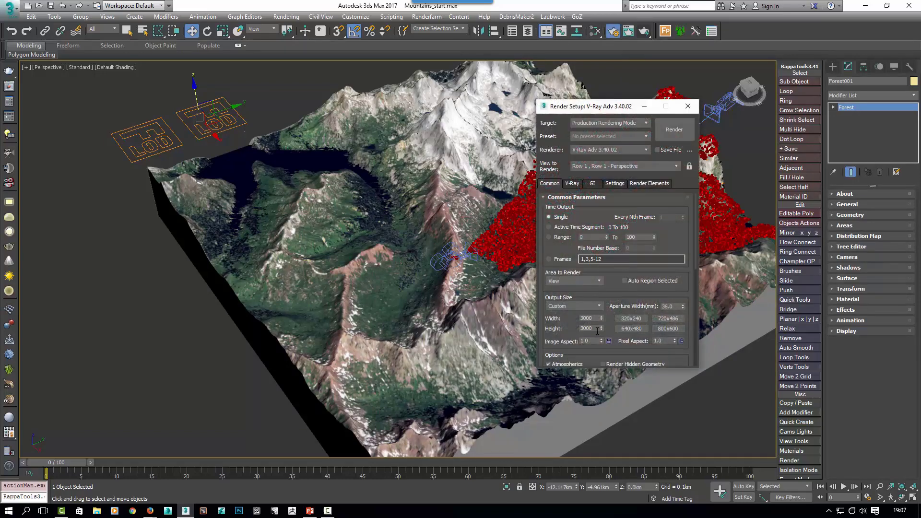
{"action": "left_click_drag", "start_coordinate": [599, 329], "coordinate": [549, 330]}
{"action": "type", "text": "500"}
{"action": "key", "text": "Return"}
Uncheck Limit to visibility in Forest001's Camera rollout and turn LOD on at 3.373 km
{"action": "left_click", "coordinate": [688, 106]}
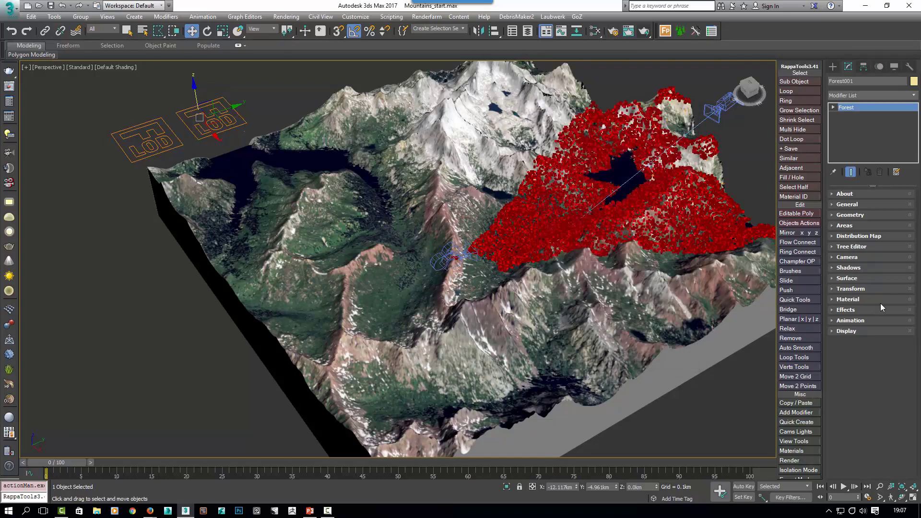
{"action": "left_click", "coordinate": [858, 257]}
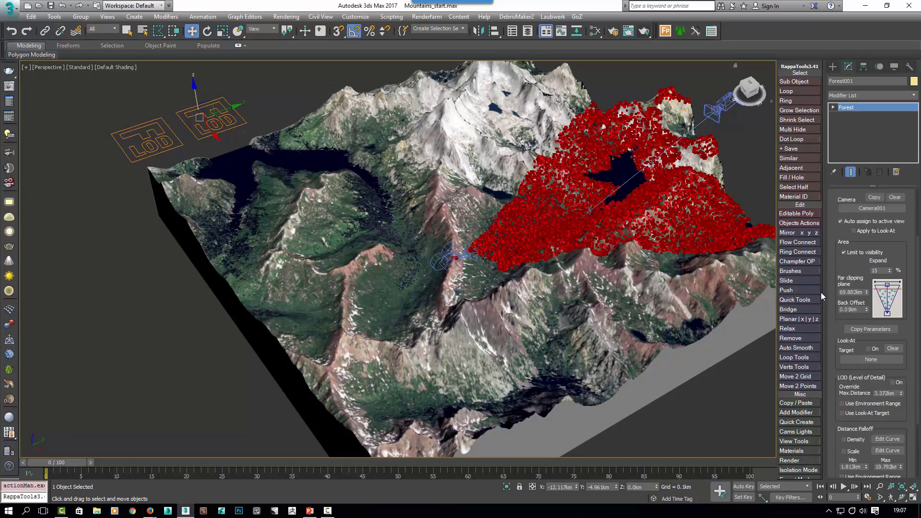
{"action": "scroll", "coordinate": [873, 274], "scroll_direction": "up", "scroll_amount": 2}
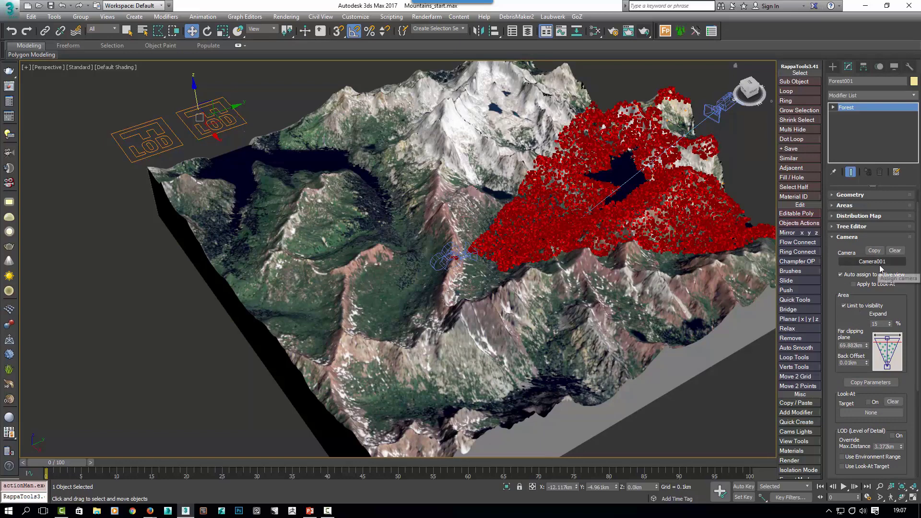
{"action": "left_click", "coordinate": [844, 305]}
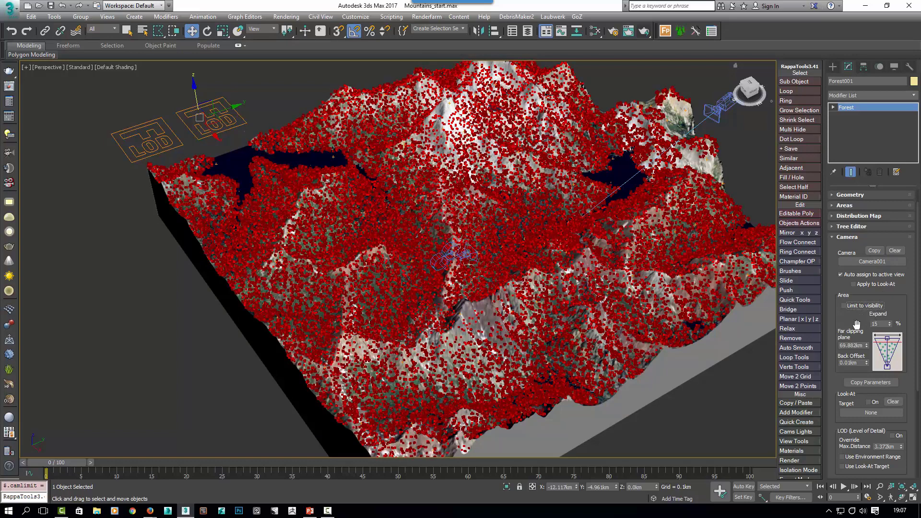
{"action": "left_click_drag", "start_coordinate": [857, 325], "coordinate": [855, 317]}
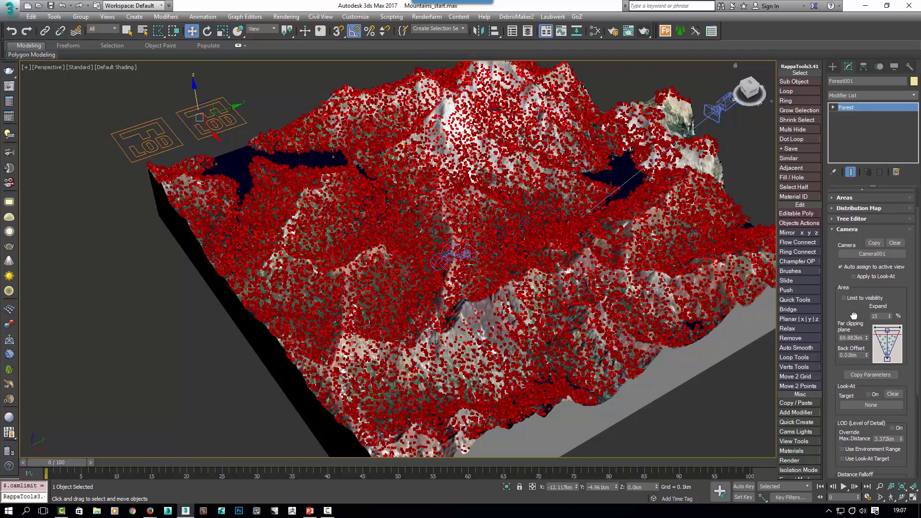
{"action": "left_click_drag", "start_coordinate": [855, 315], "coordinate": [858, 221]}
{"action": "left_click", "coordinate": [893, 333]}
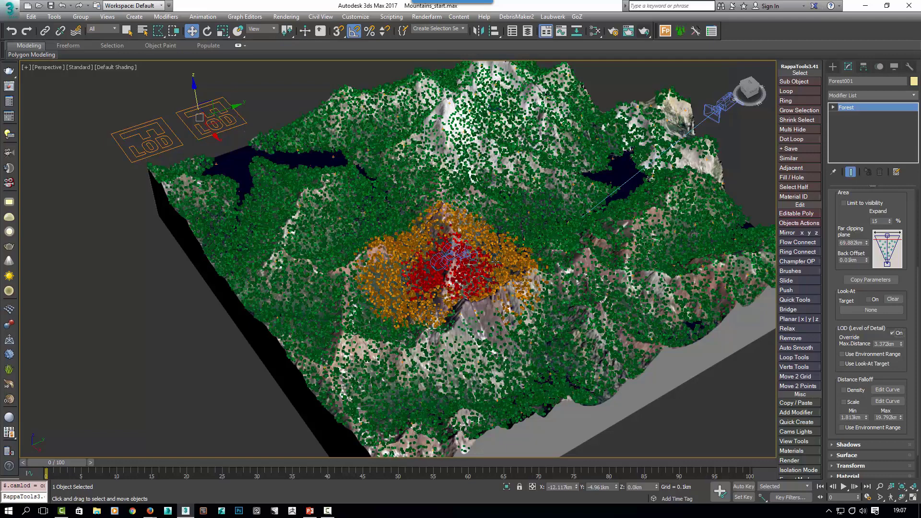
{"action": "scroll", "coordinate": [859, 311], "scroll_direction": "down", "scroll_amount": 2}
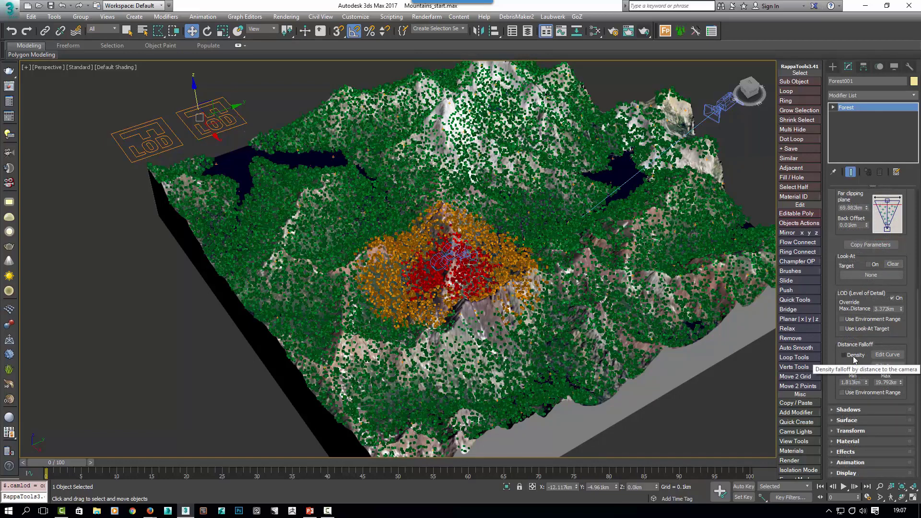
Open the scale falloff curve, test density falloff, and show Forest Stats at the lower left
{"action": "left_click", "coordinate": [888, 366]}
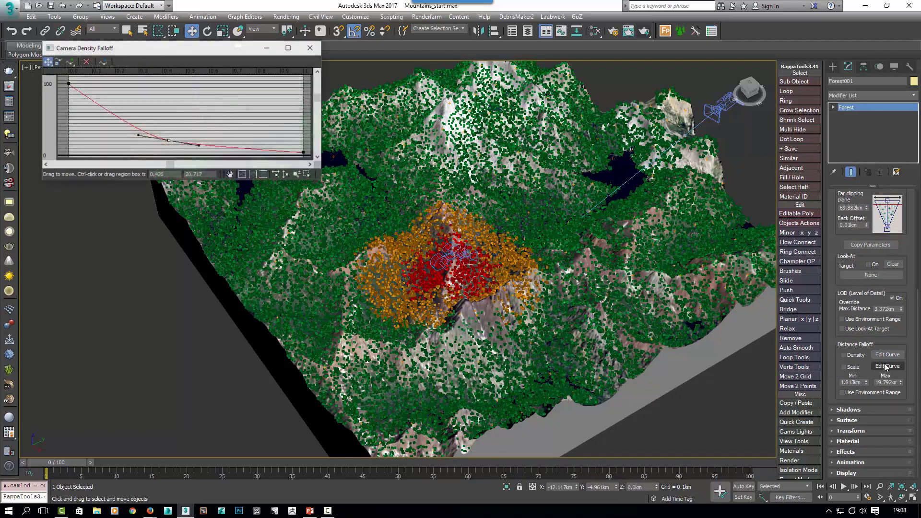
{"action": "left_click_drag", "start_coordinate": [210, 51], "coordinate": [212, 196]}
{"action": "scroll", "coordinate": [209, 267], "scroll_direction": "down", "scroll_amount": 3}
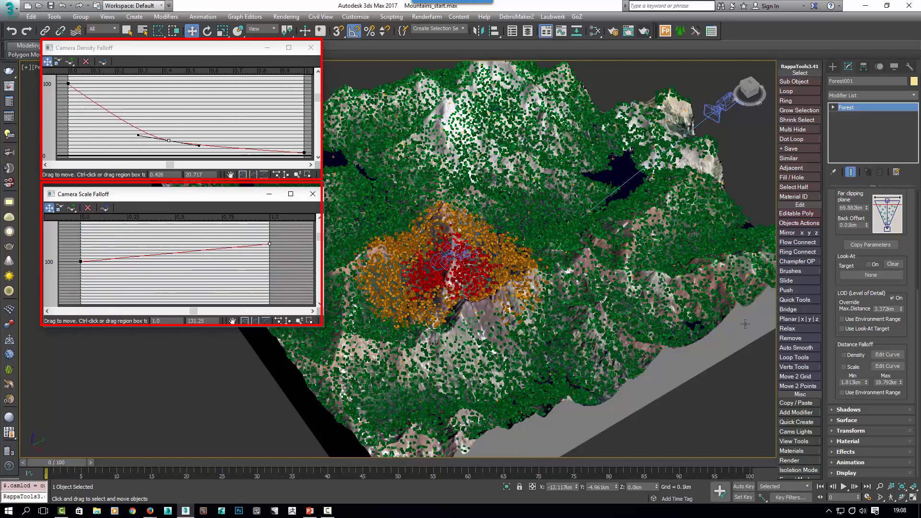
{"action": "left_click", "coordinate": [850, 358]}
{"action": "left_click", "coordinate": [850, 357]}
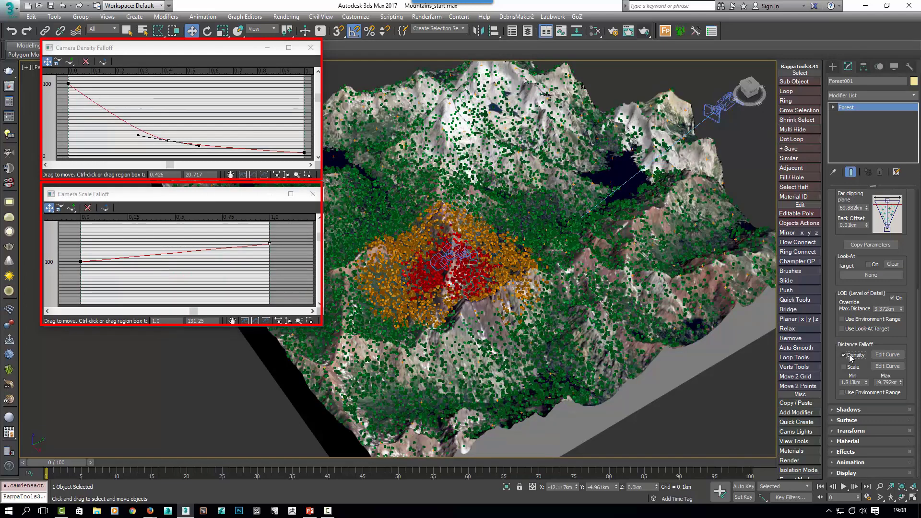
{"action": "left_click", "coordinate": [846, 356]}
{"action": "scroll", "coordinate": [844, 307], "scroll_direction": "up", "scroll_amount": 5}
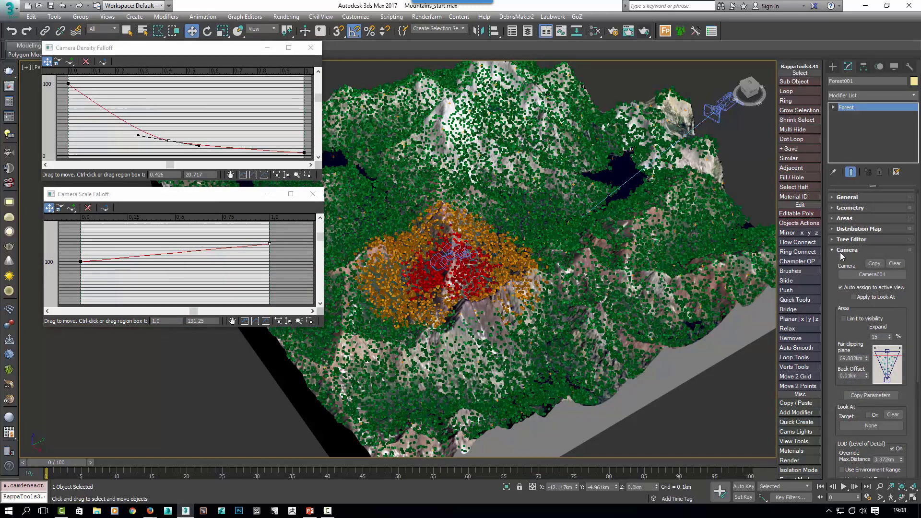
{"action": "scroll", "coordinate": [841, 256], "scroll_direction": "up", "scroll_amount": 1}
{"action": "left_click", "coordinate": [861, 205]}
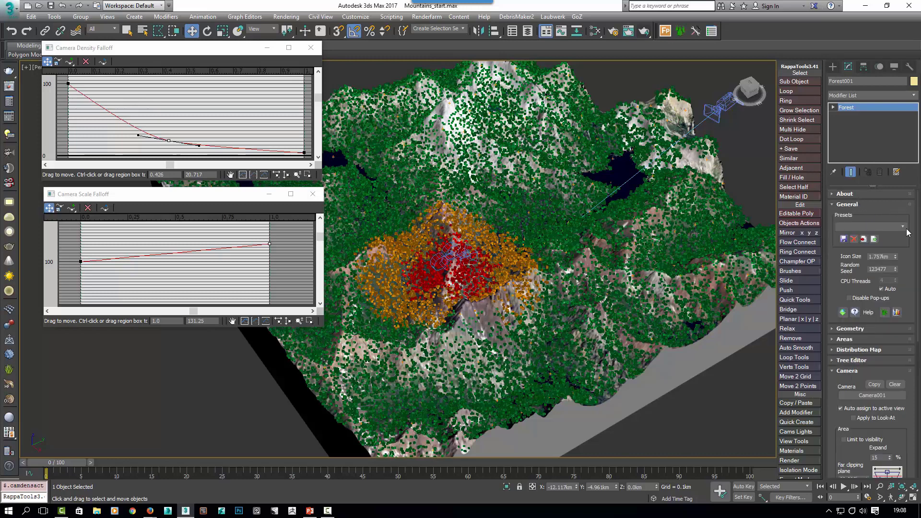
{"action": "left_click", "coordinate": [897, 312]}
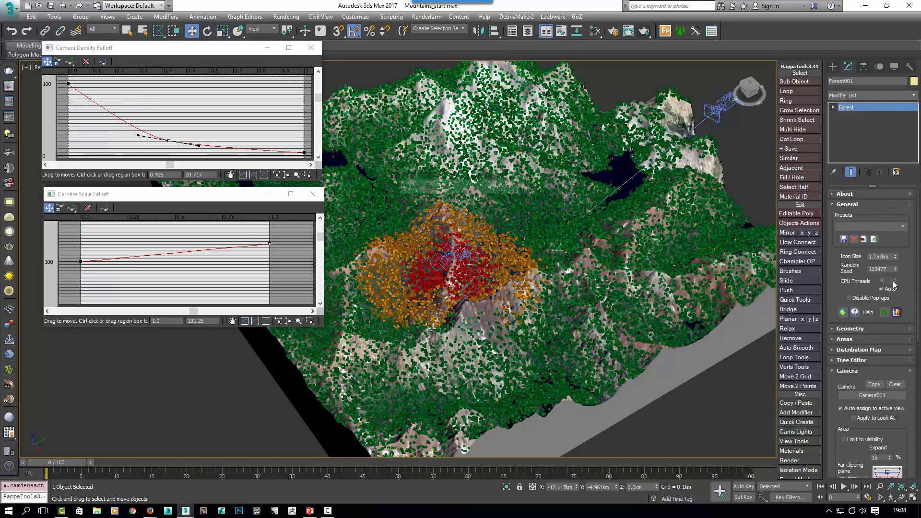
{"action": "left_click", "coordinate": [847, 204]}
{"action": "scroll", "coordinate": [849, 288], "scroll_direction": "down", "scroll_amount": 4}
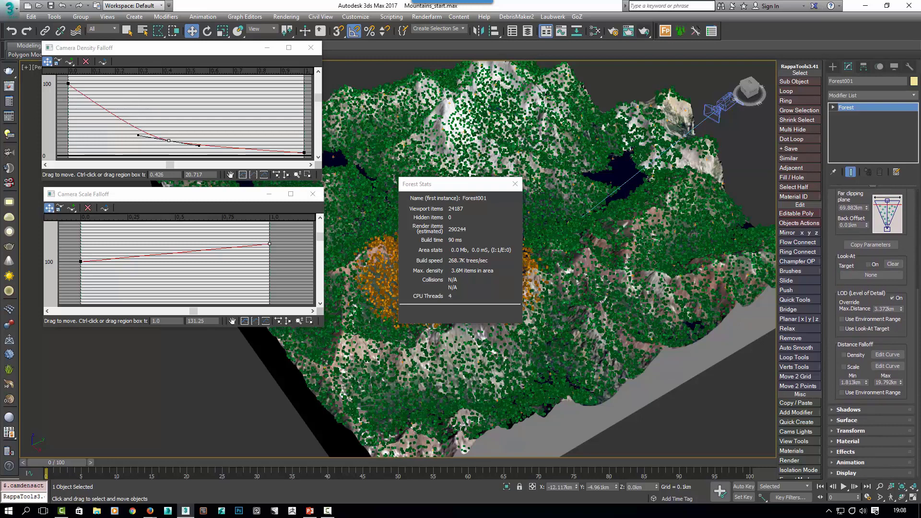
{"action": "left_click_drag", "start_coordinate": [454, 191], "coordinate": [97, 345]}
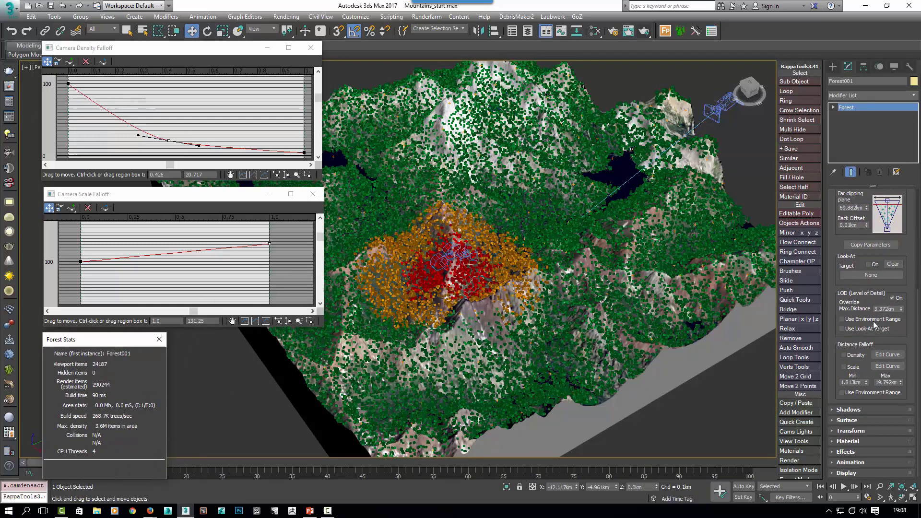
Enable density and scale falloff and cut the maximum to 13.656 km, leaving 7960 items
{"action": "left_click", "coordinate": [859, 356]}
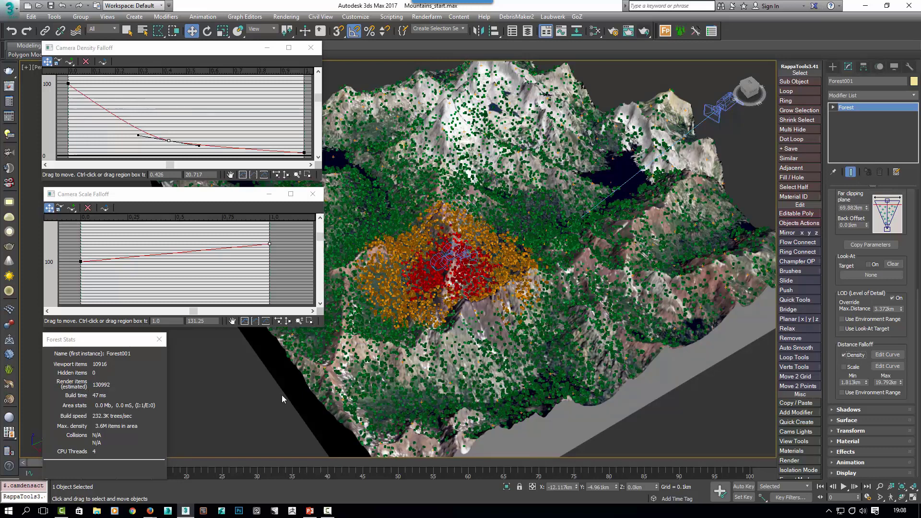
{"action": "left_click", "coordinate": [850, 367]}
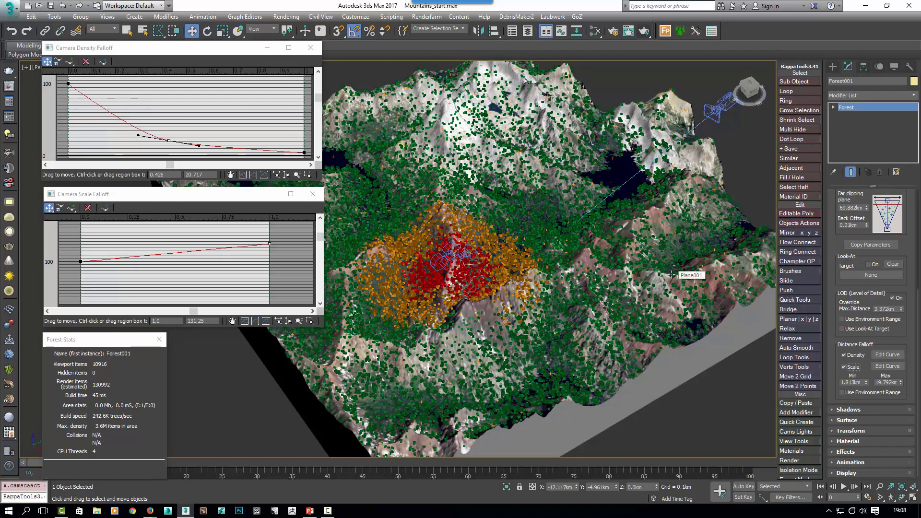
{"action": "mouse_move", "coordinate": [901, 382]}
{"action": "left_mouse_down"}
{"action": "mouse_move", "coordinate": [909, 409]}
{"action": "mouse_move", "coordinate": [912, 396]}
{"action": "left_mouse_up"}
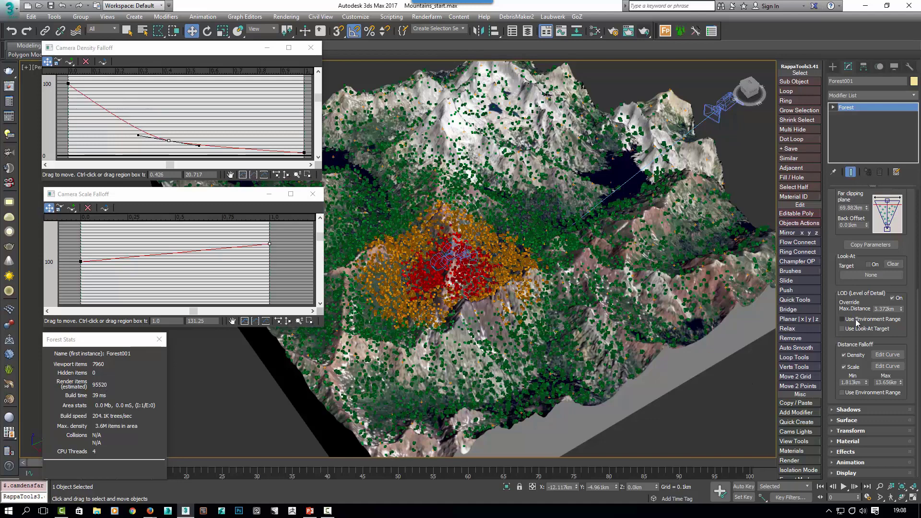
{"action": "left_click", "coordinate": [844, 366]}
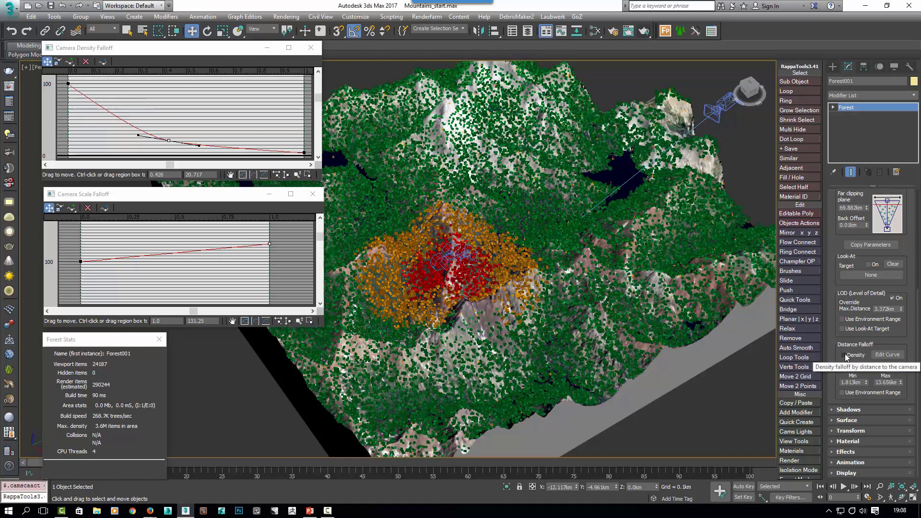
{"action": "left_click", "coordinate": [845, 354]}
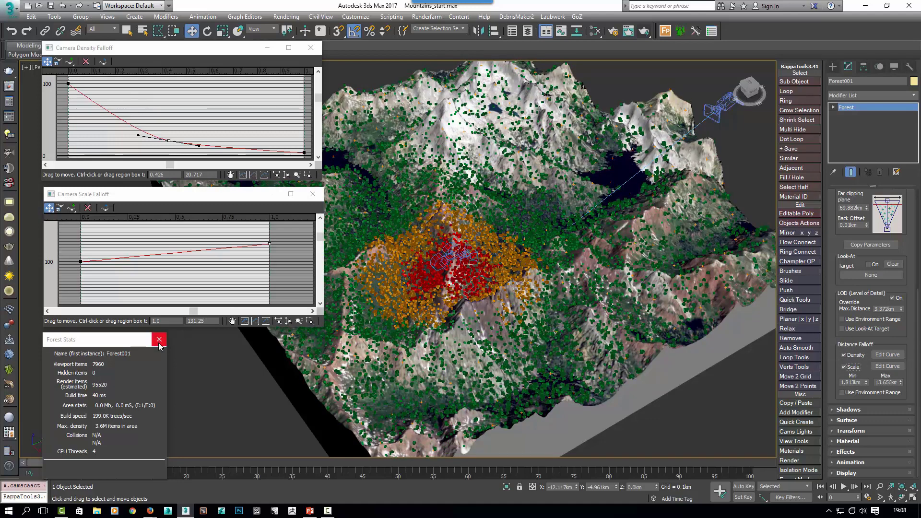
Close the curve and stats windows, then render Camera001's view as a 3000×500 V-Ray panorama
{"action": "left_click", "coordinate": [159, 342]}
{"action": "left_click", "coordinate": [313, 194]}
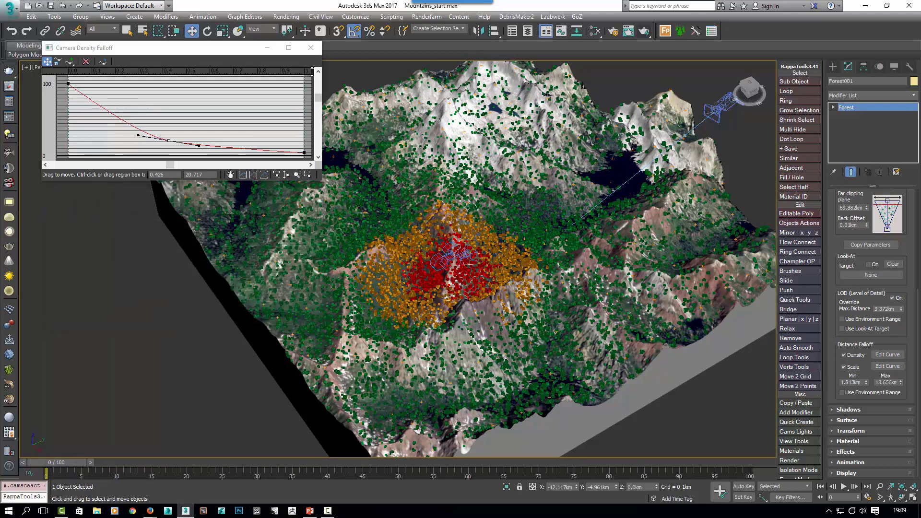
{"action": "left_click", "coordinate": [311, 48]}
{"action": "key", "text": "c"}
{"action": "double_click", "coordinate": [425, 188]}
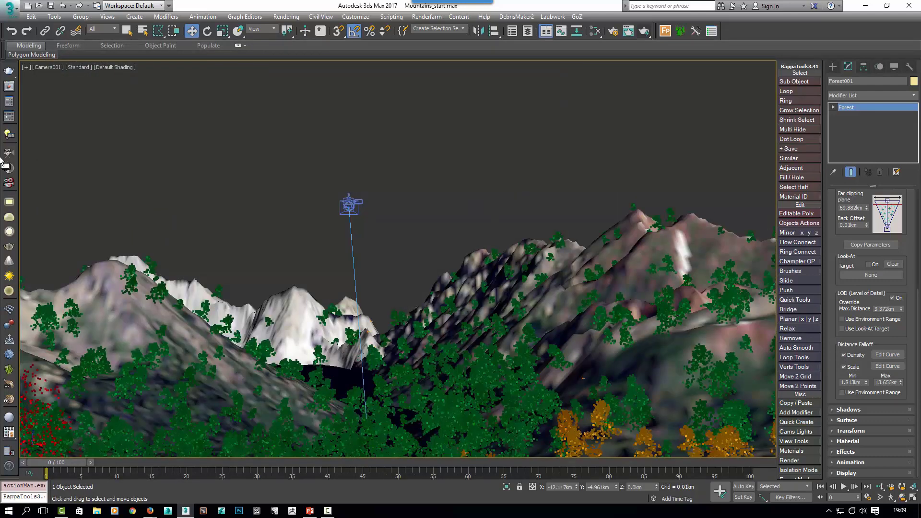
{"action": "left_click", "coordinate": [9, 72]}
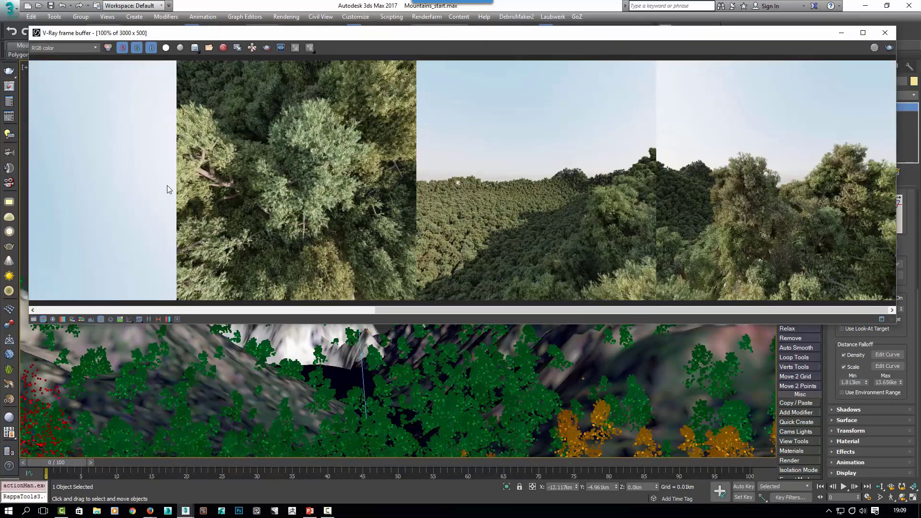
{"action": "middle_click_drag", "start_coordinate": [168, 189], "coordinate": [144, 187]}
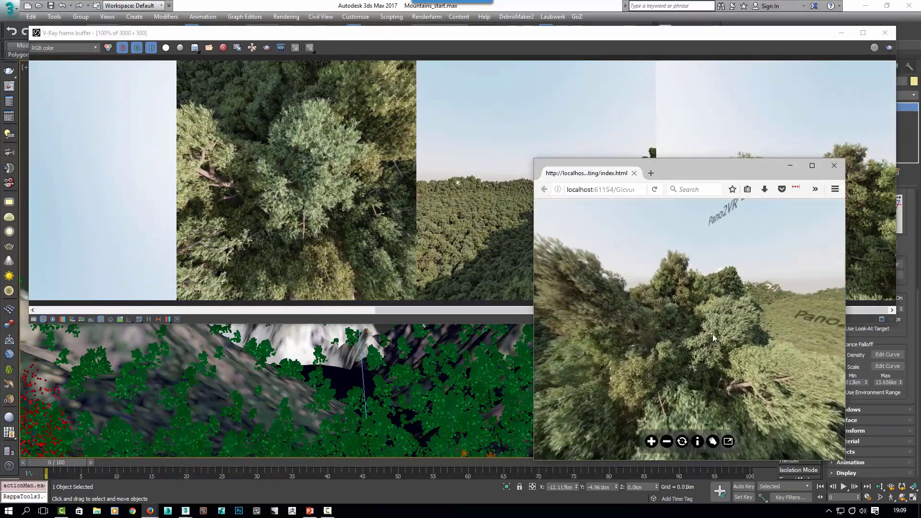